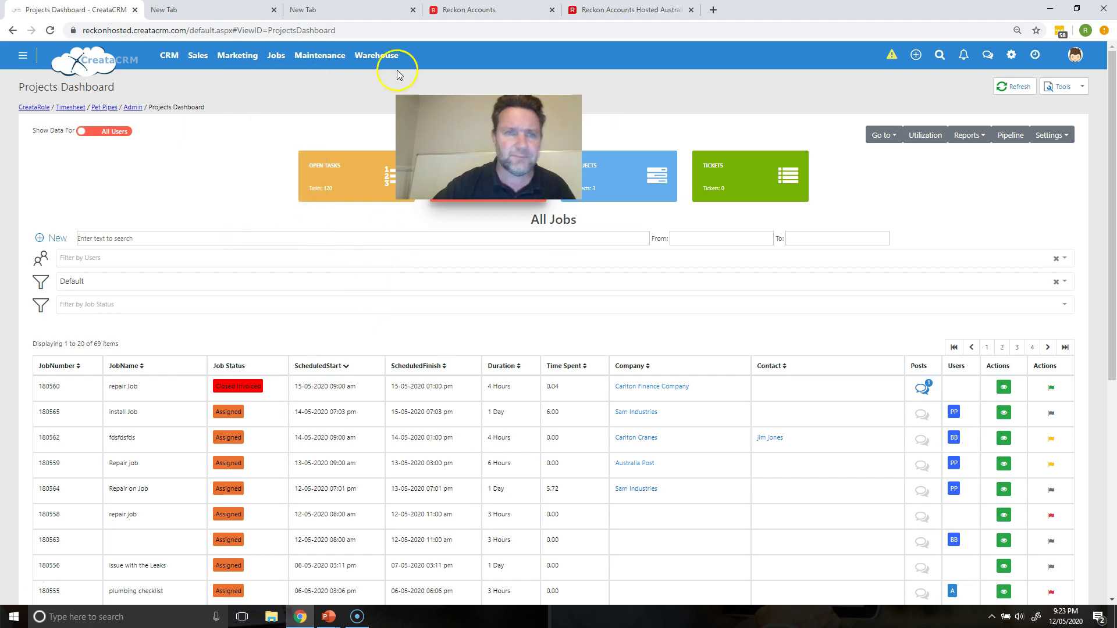
Open the Jobs menu in the Projects Dashboard's top navigation bar
{"action": "left_click", "coordinate": [277, 57]}
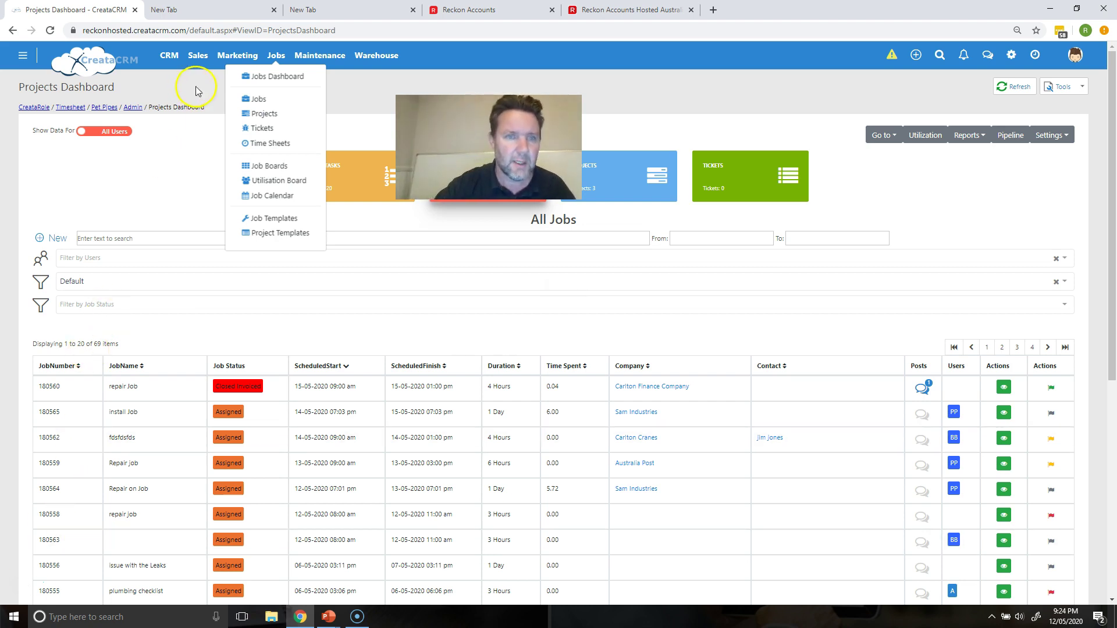
Create a new Pet Pipes timesheet for the week starting 10 May 2020
{"action": "left_click", "coordinate": [247, 143]}
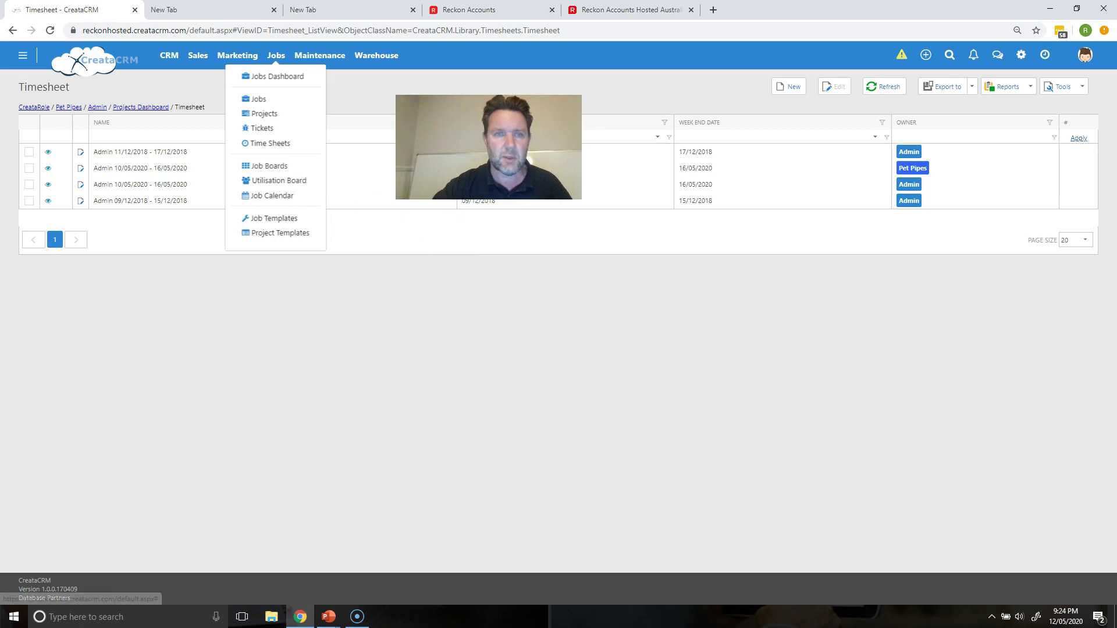
{"action": "left_click", "coordinate": [780, 84]}
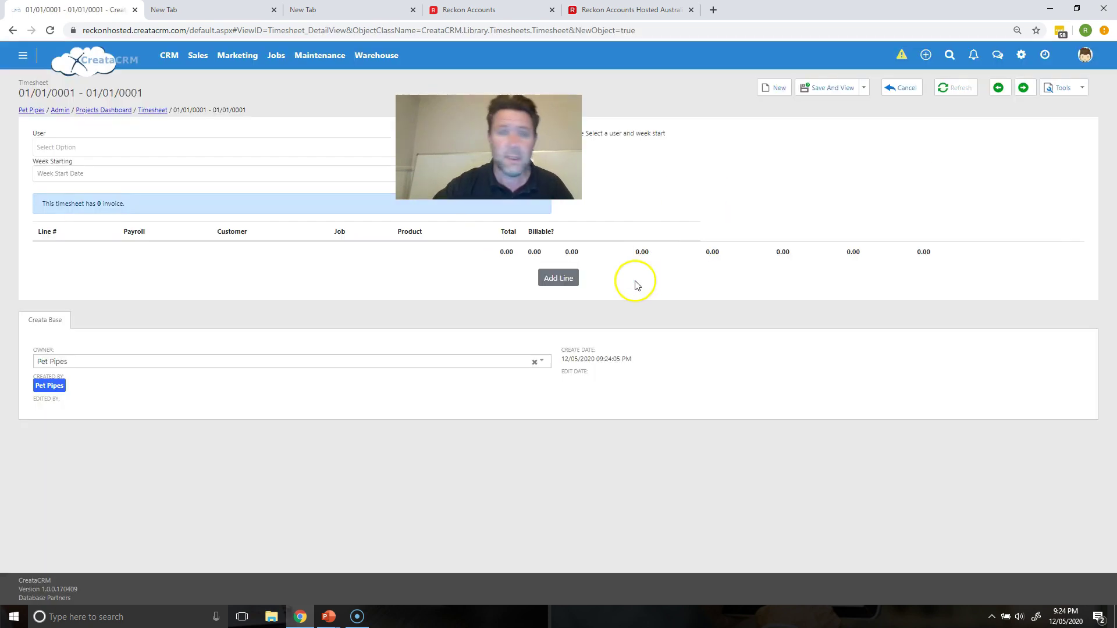
{"action": "left_click", "coordinate": [270, 150]}
{"action": "left_click", "coordinate": [212, 248]}
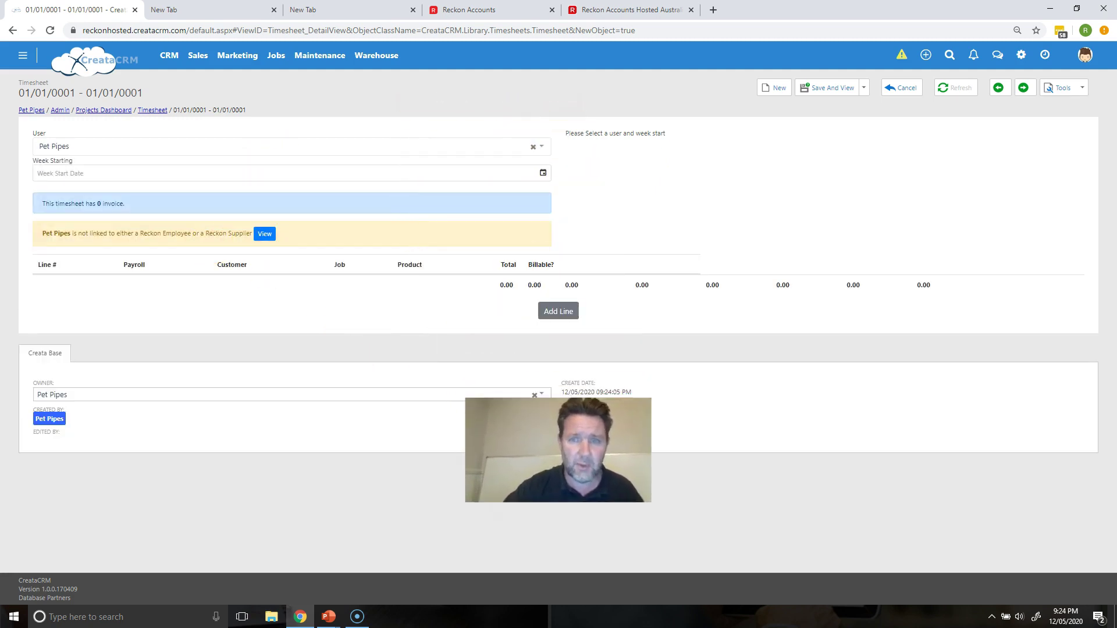
{"action": "left_click", "coordinate": [543, 173]}
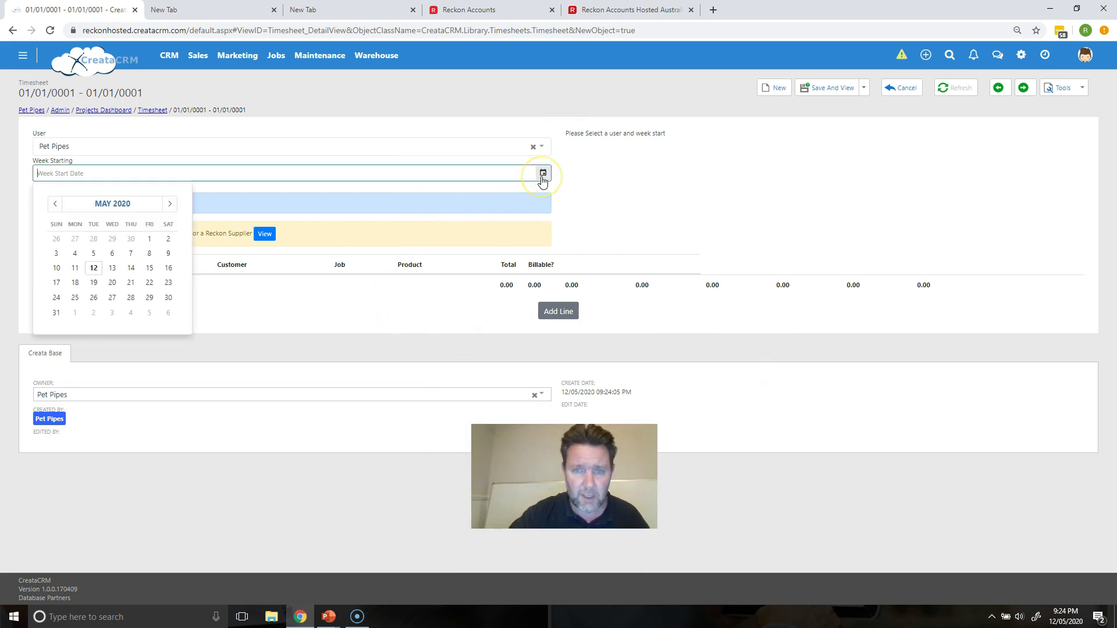
{"action": "left_click", "coordinate": [57, 268]}
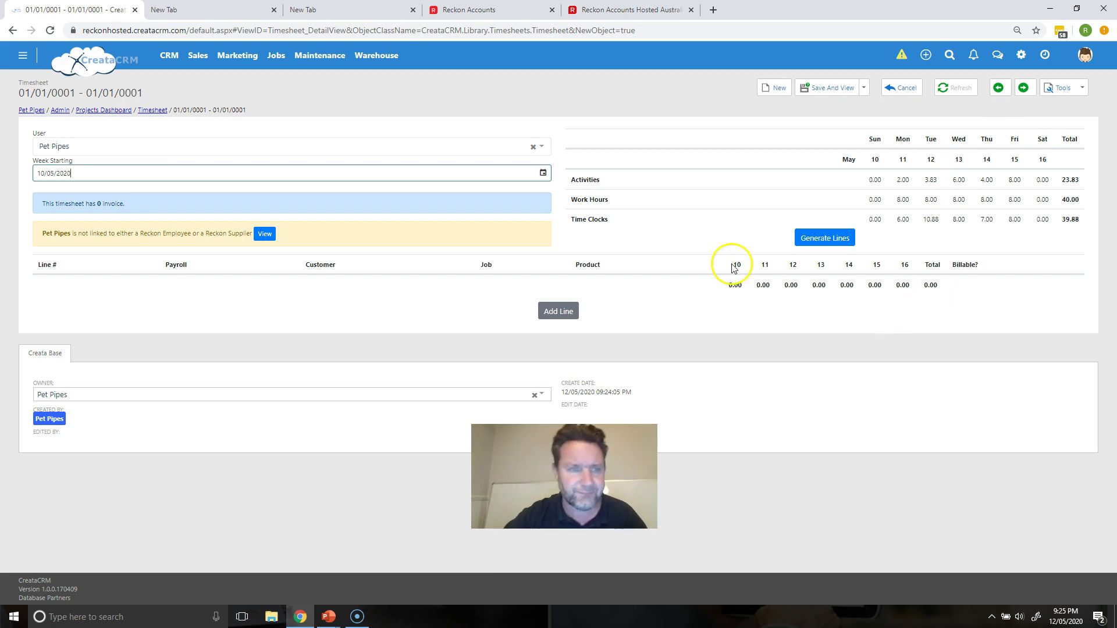
Save the timesheet and highlight the banner noting Pet Pipes isn't linked to Reckon
{"action": "left_click", "coordinate": [841, 99]}
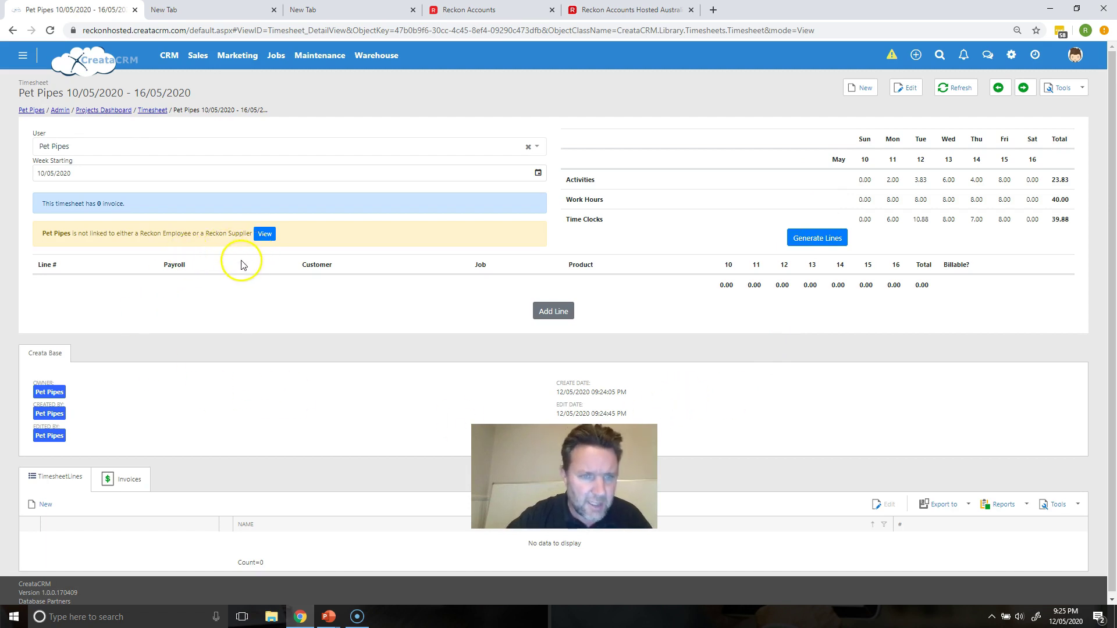
{"action": "left_click_drag", "start_coordinate": [77, 249], "coordinate": [167, 256]}
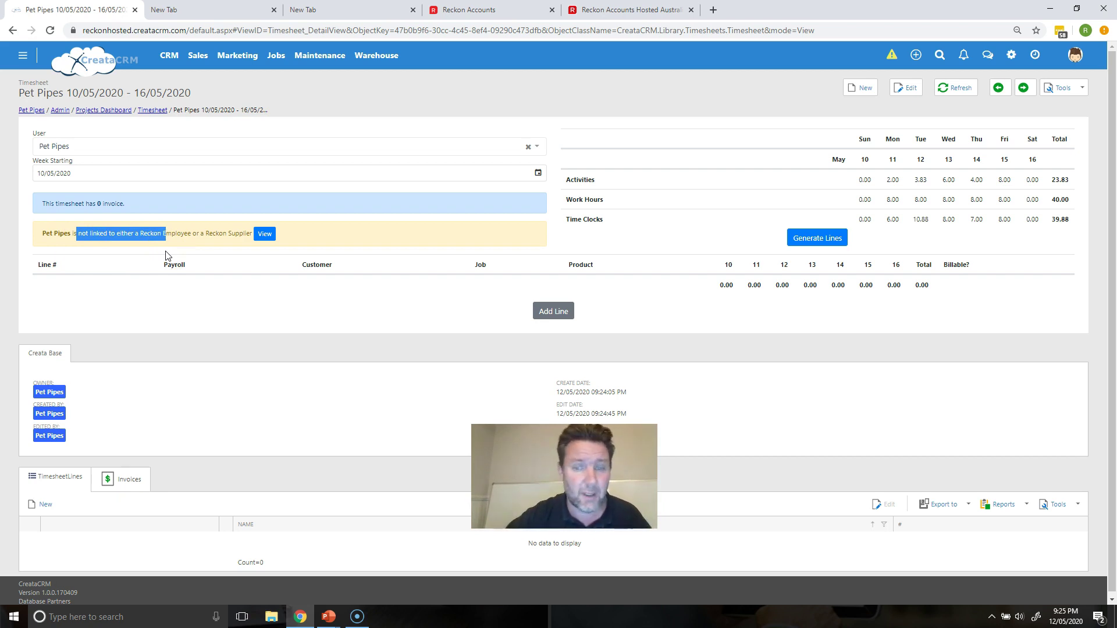
Check Pet Pipes in Reckon's Employee Centre, then return to the CreataCRM timesheet
{"action": "left_click", "coordinate": [588, 16]}
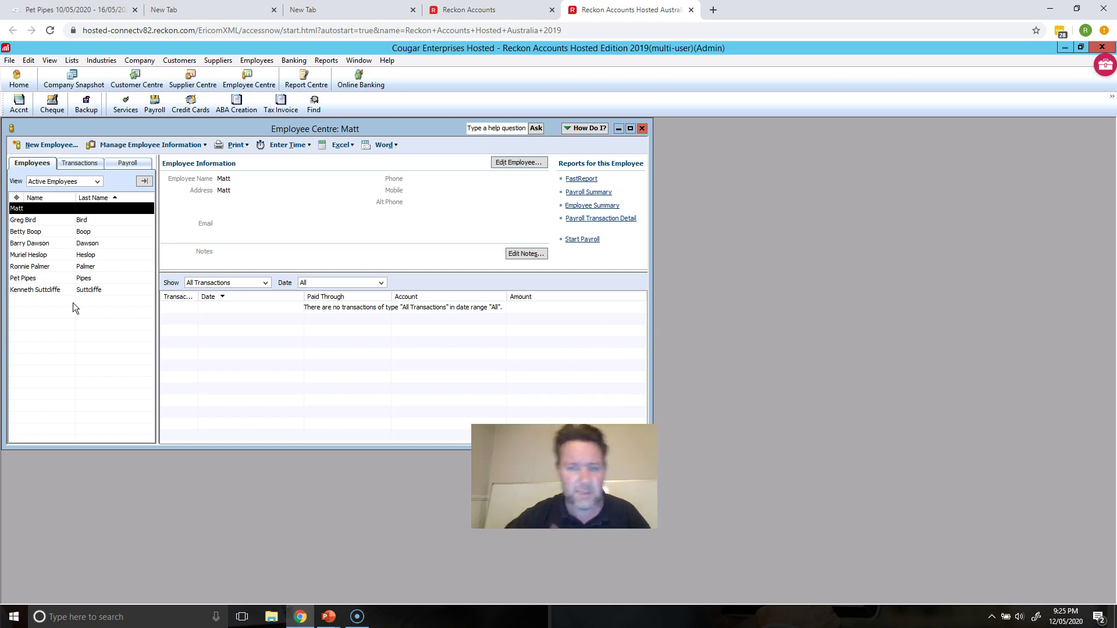
{"action": "left_click", "coordinate": [60, 12]}
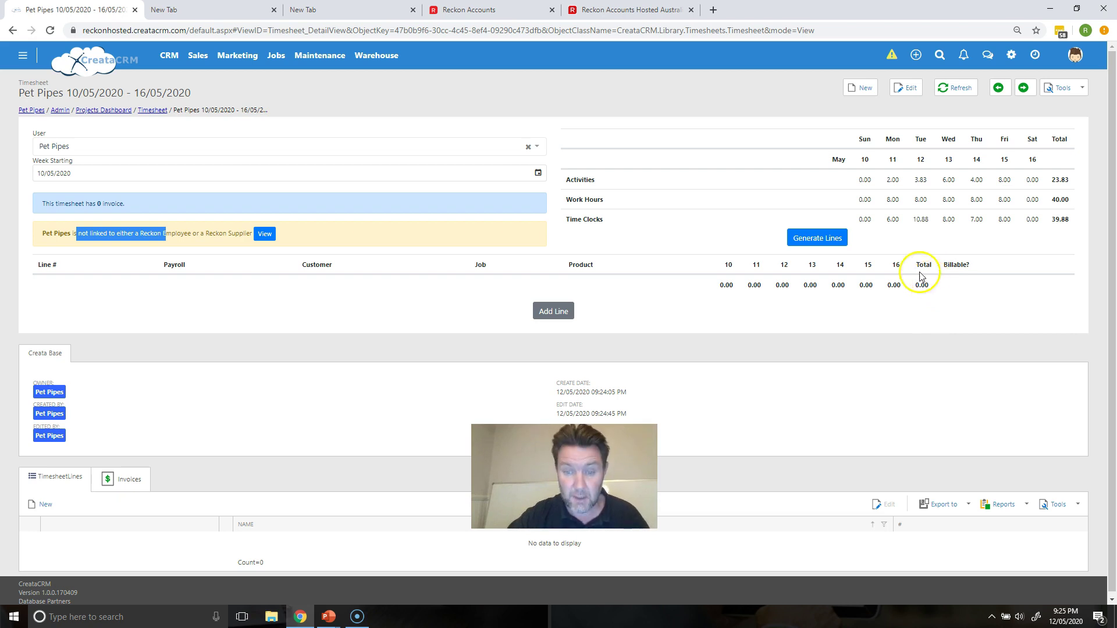
In Generate Lines, include activities and turn off Set Payroll from timesheets
{"action": "left_click", "coordinate": [832, 239]}
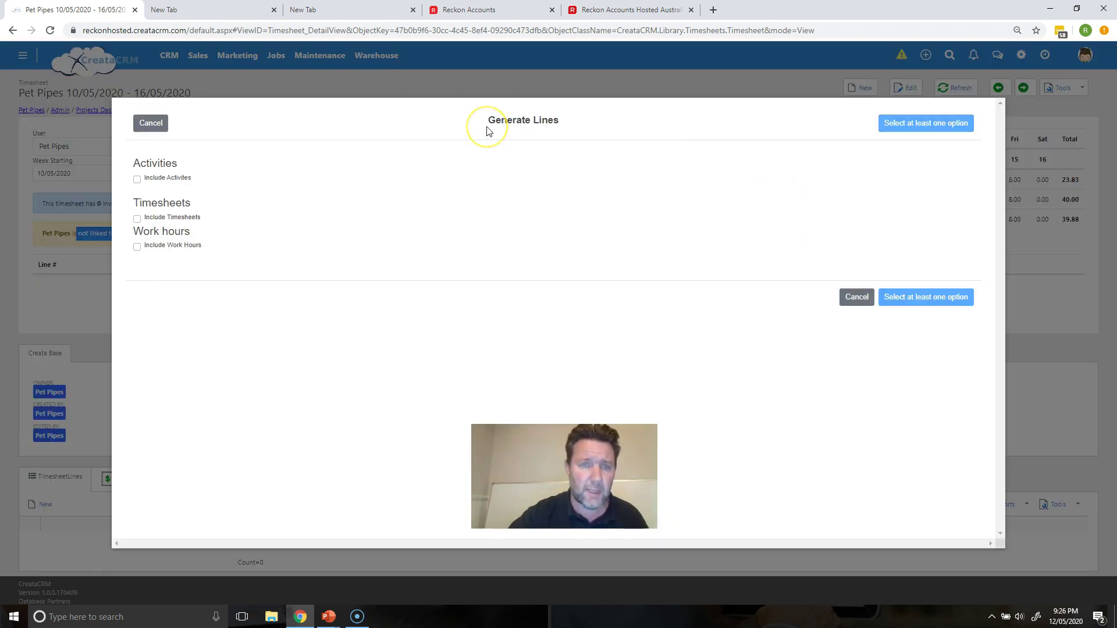
{"action": "left_click", "coordinate": [137, 179]}
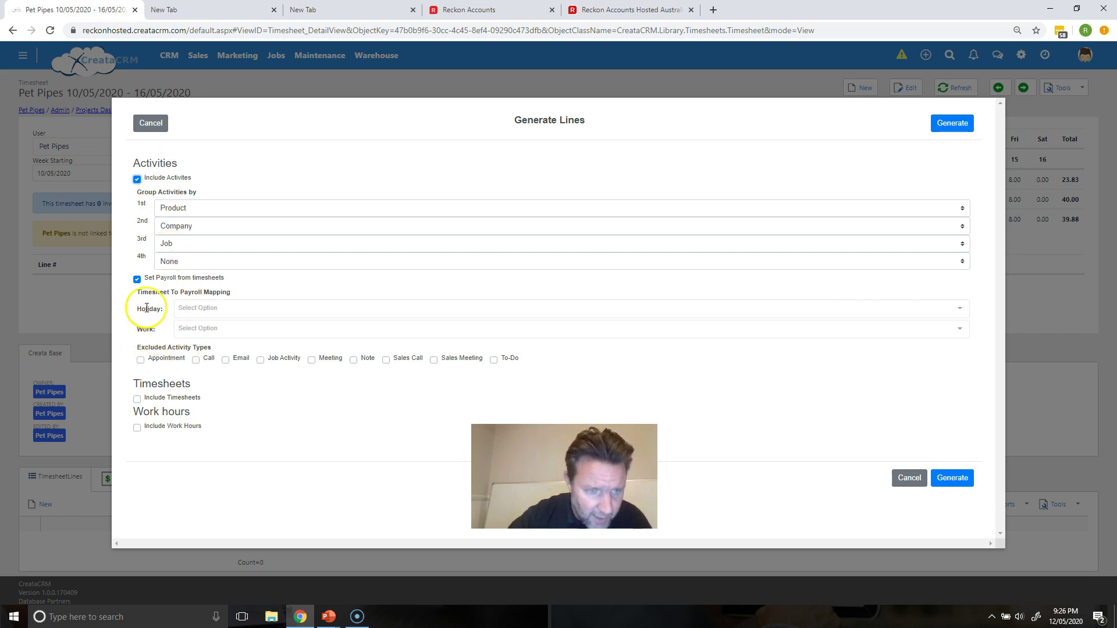
{"action": "left_click", "coordinate": [137, 279]}
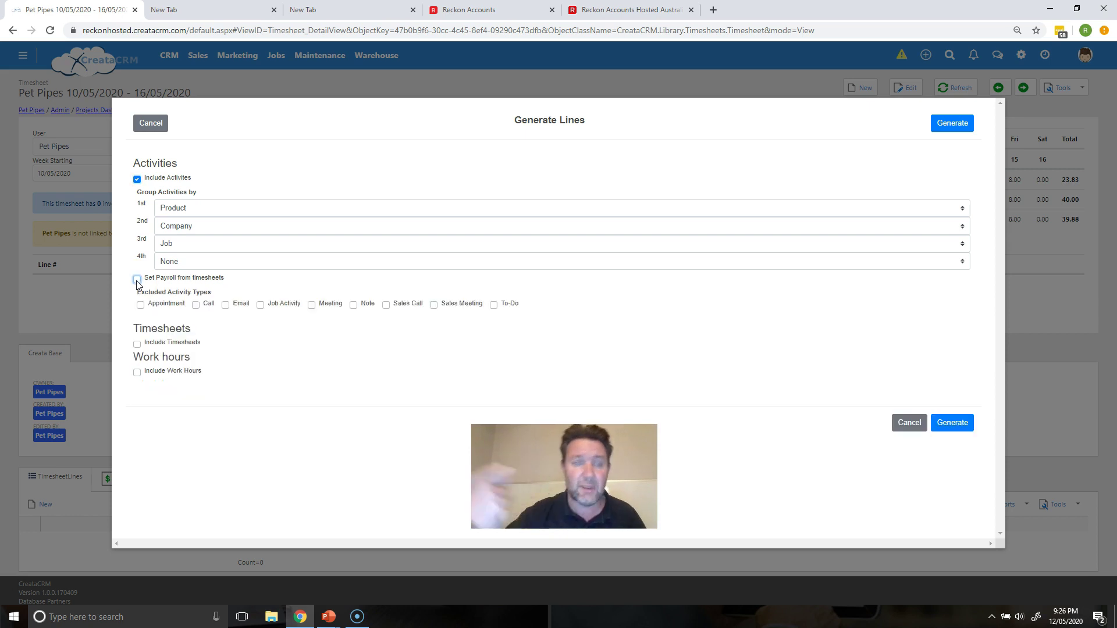
Set activity grouping to Company first, Job second, and None third
{"action": "left_click", "coordinate": [187, 211]}
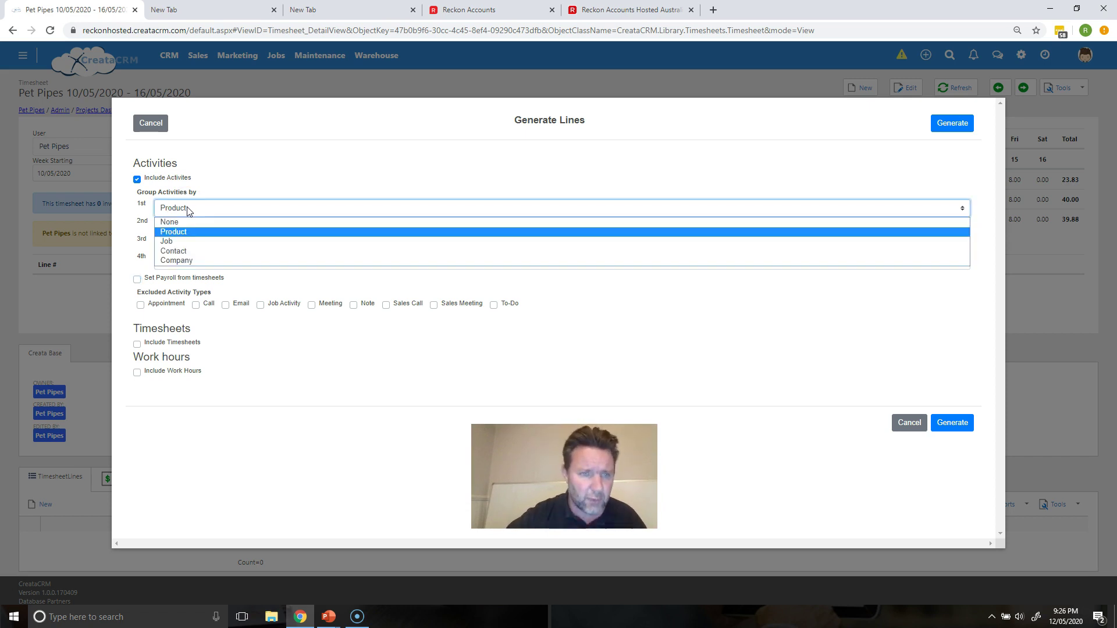
{"action": "left_click", "coordinate": [183, 260]}
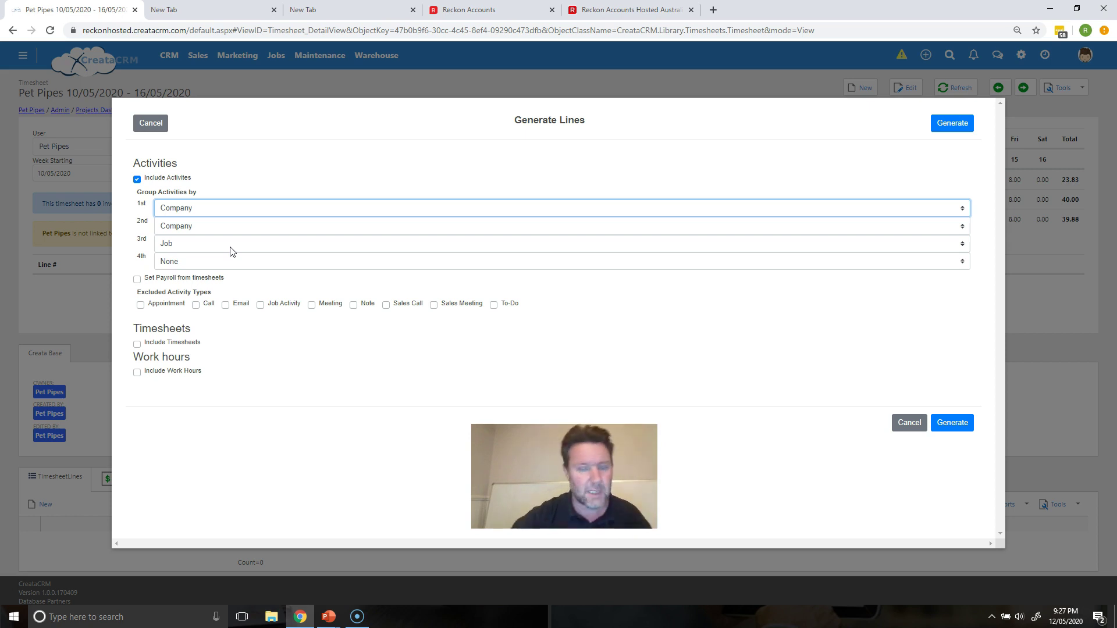
{"action": "left_click", "coordinate": [232, 230]}
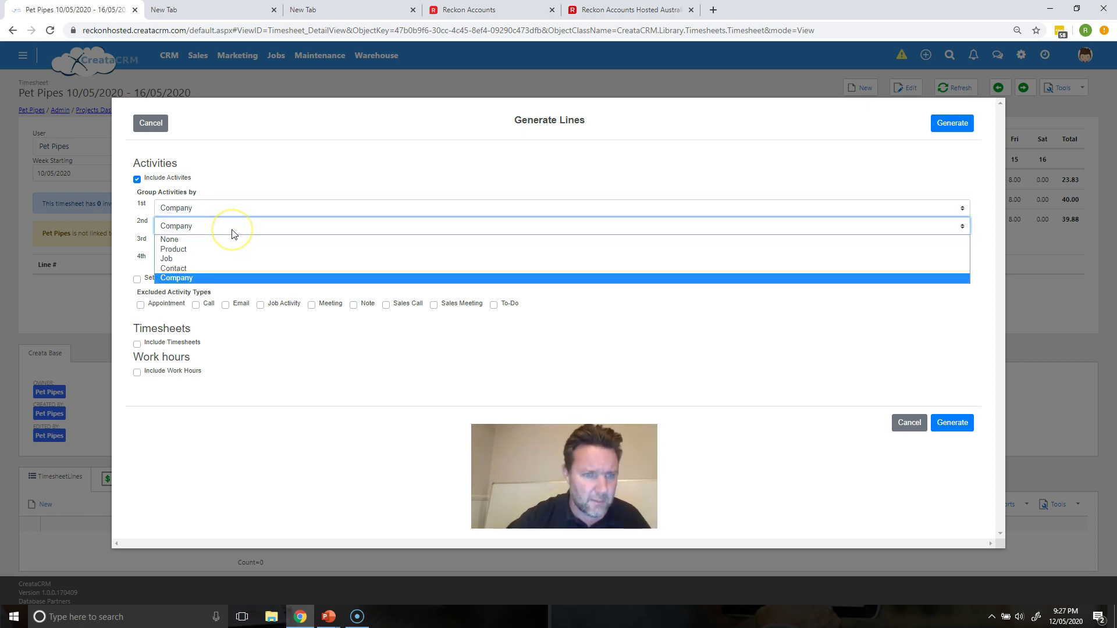
{"action": "left_click", "coordinate": [221, 263]}
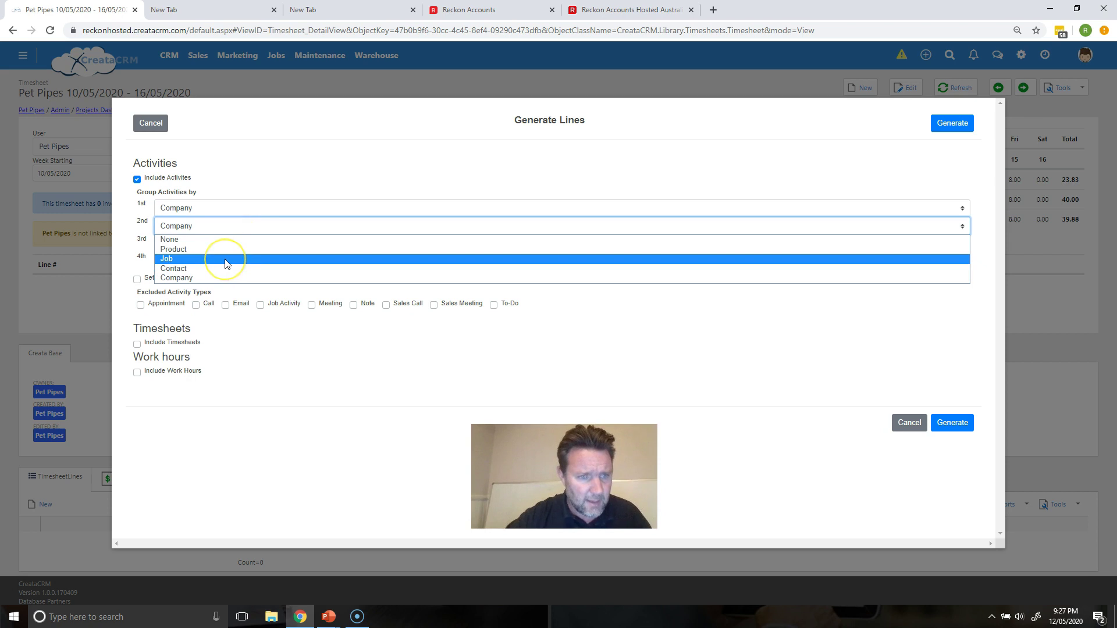
{"action": "left_click", "coordinate": [226, 259]}
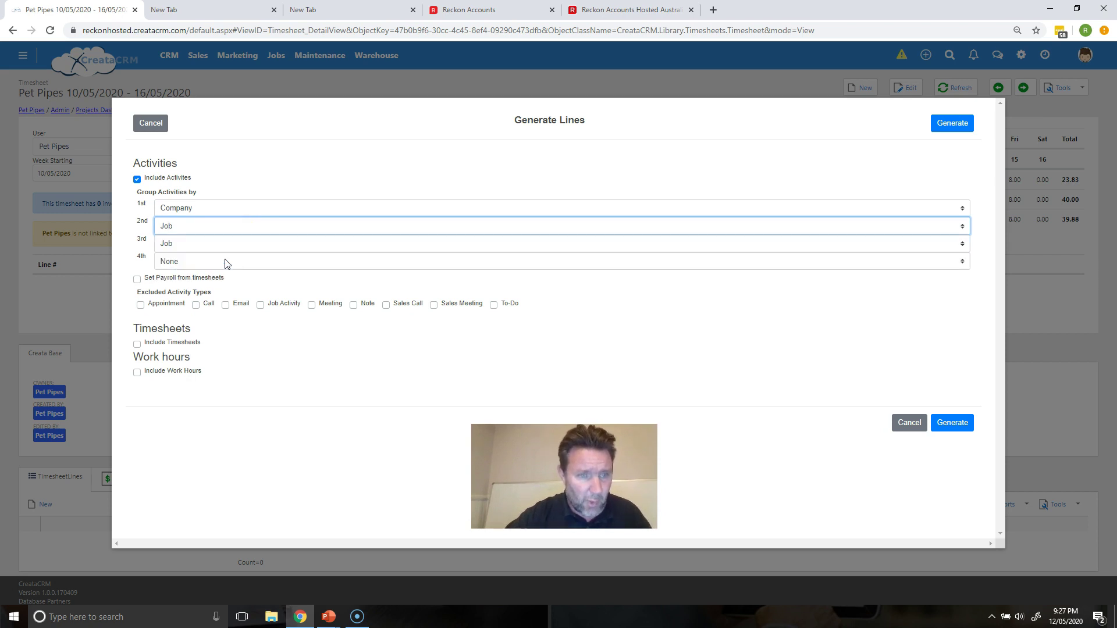
{"action": "left_click", "coordinate": [262, 243]}
{"action": "left_click", "coordinate": [257, 255]}
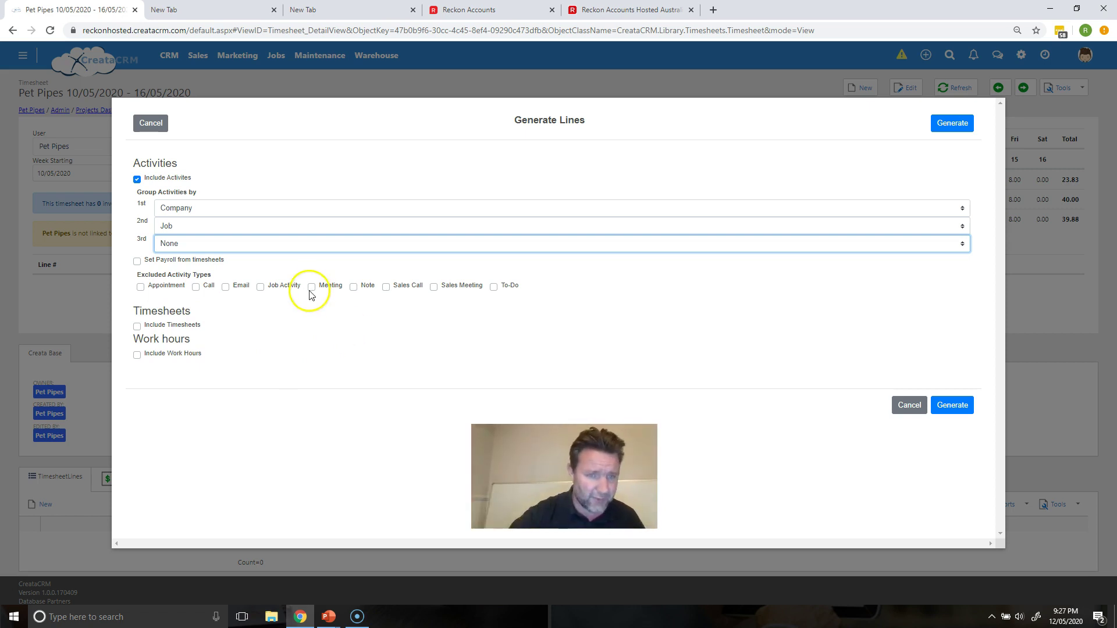
Exclude the Email, Call, Appointment, Note, Sales Call and Sales Meeting activity types
{"action": "left_click", "coordinate": [227, 287]}
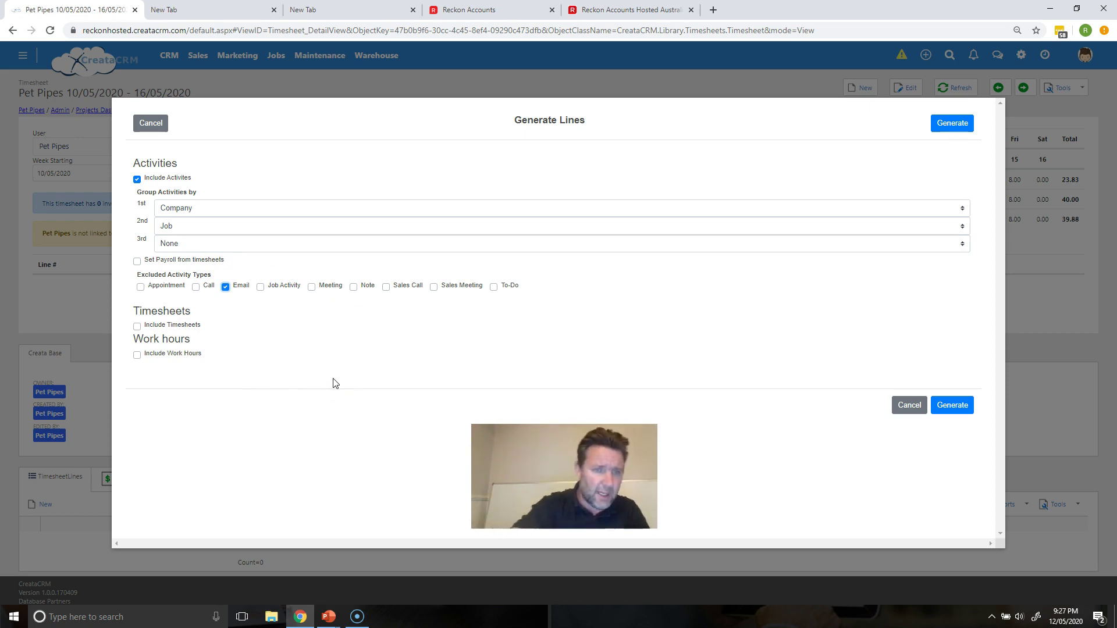
{"action": "left_click", "coordinate": [197, 287]}
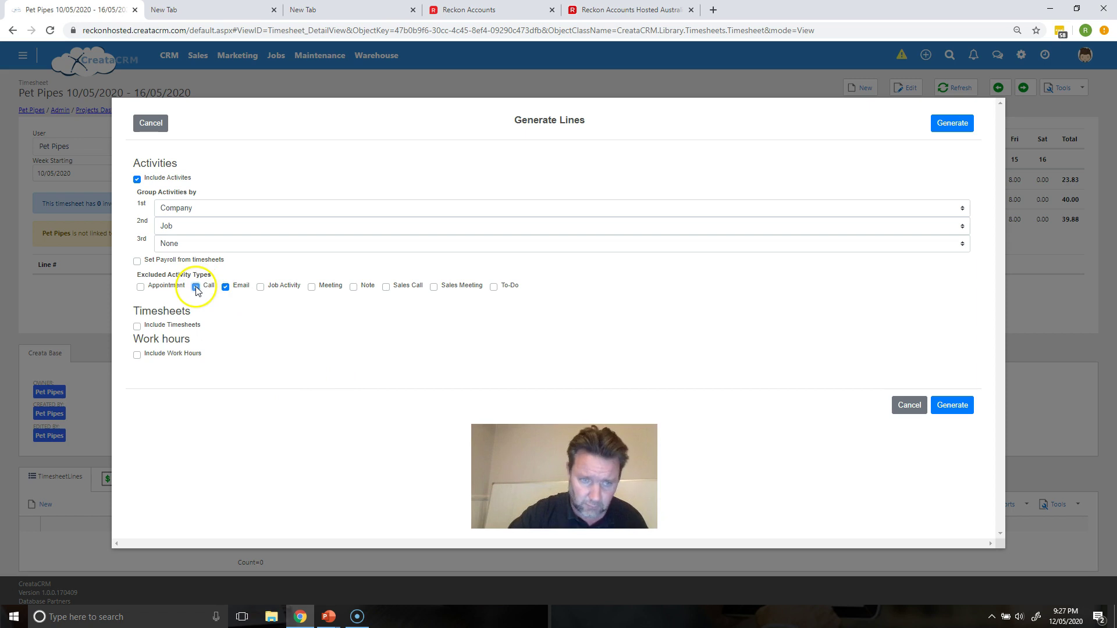
{"action": "left_click", "coordinate": [140, 287]}
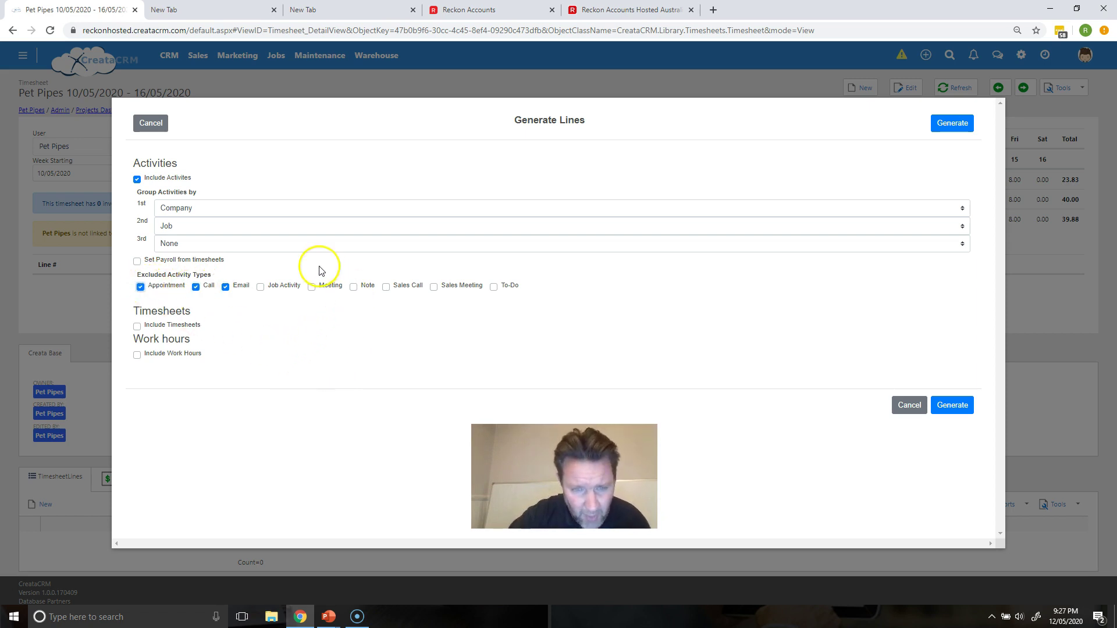
{"action": "left_click", "coordinate": [353, 288]}
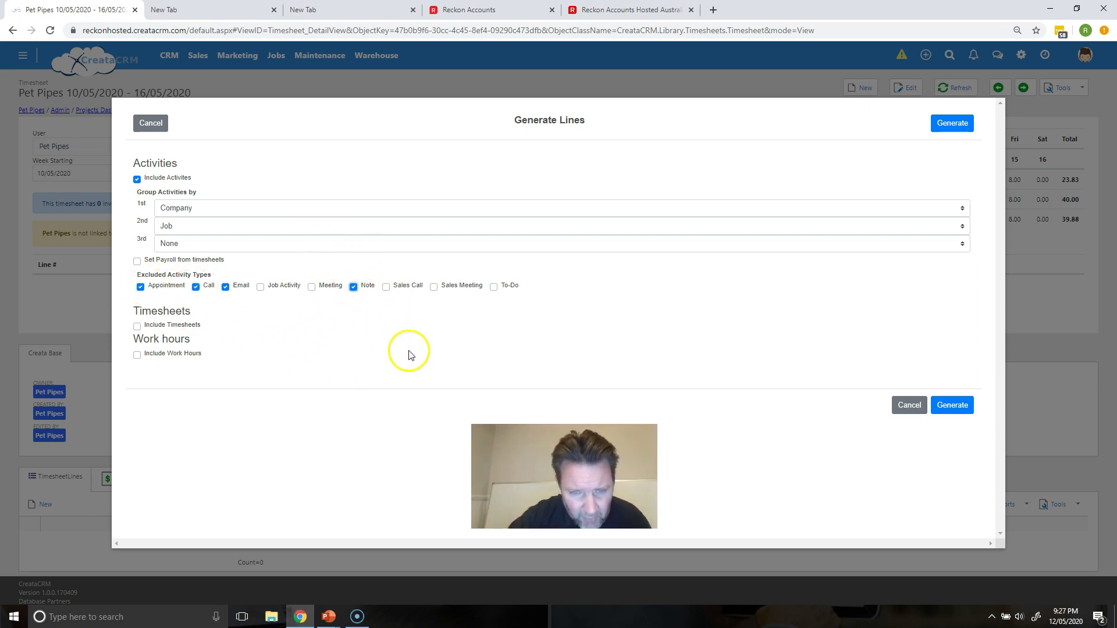
{"action": "left_click", "coordinate": [387, 287]}
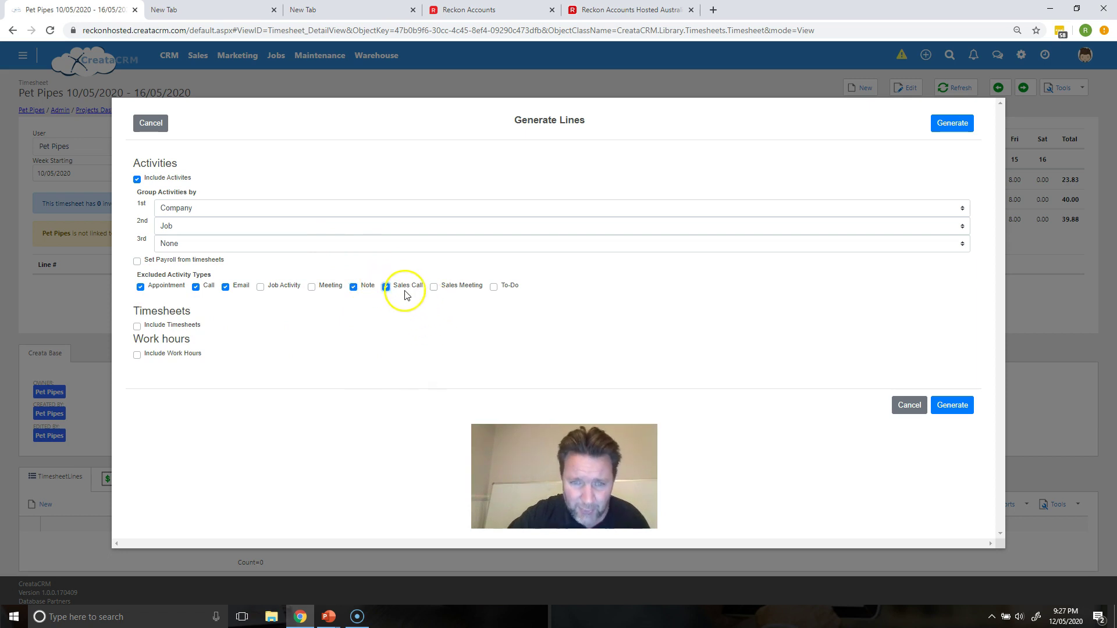
{"action": "left_click", "coordinate": [434, 288]}
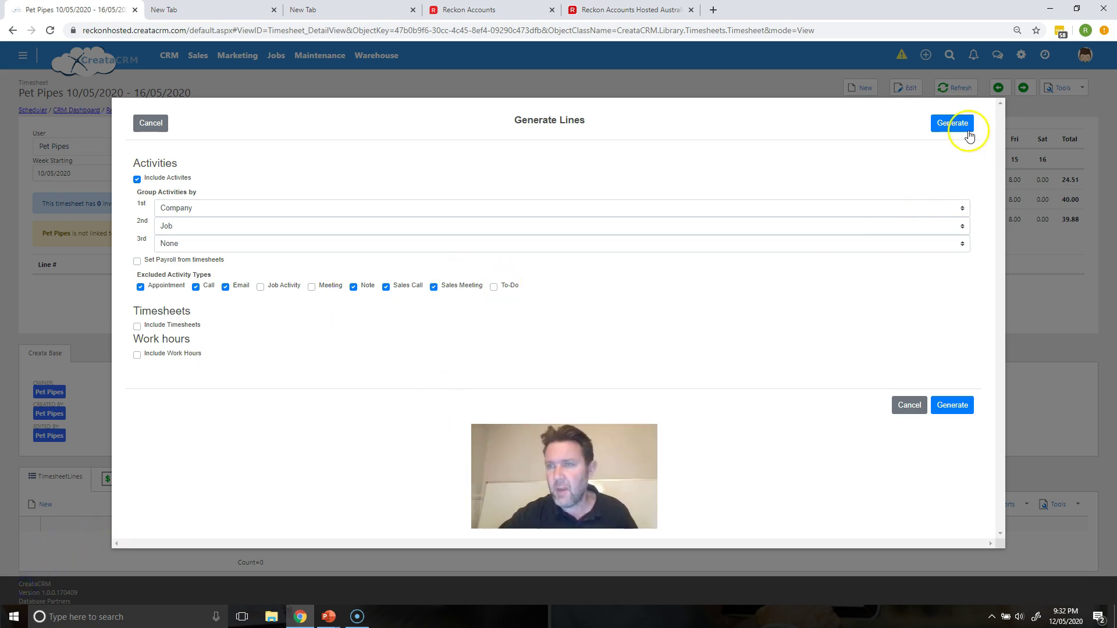
Generate the timesheet lines and set line 1's product to Splicer
{"action": "left_click", "coordinate": [957, 124]}
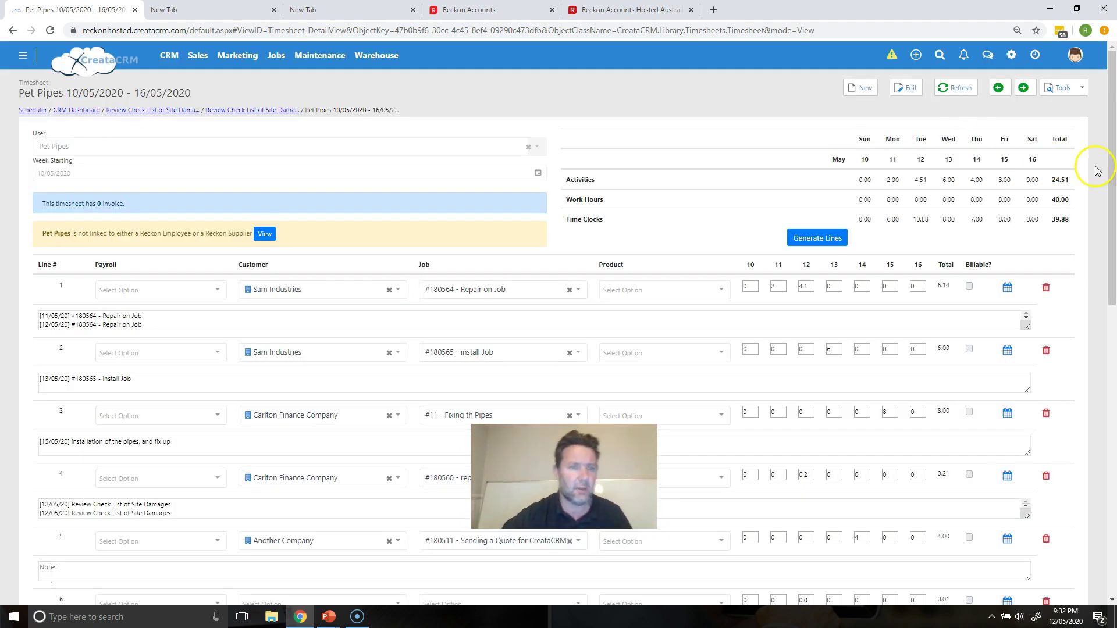
{"action": "scroll", "coordinate": [1113, 181], "scroll_direction": "down", "scroll_amount": 1}
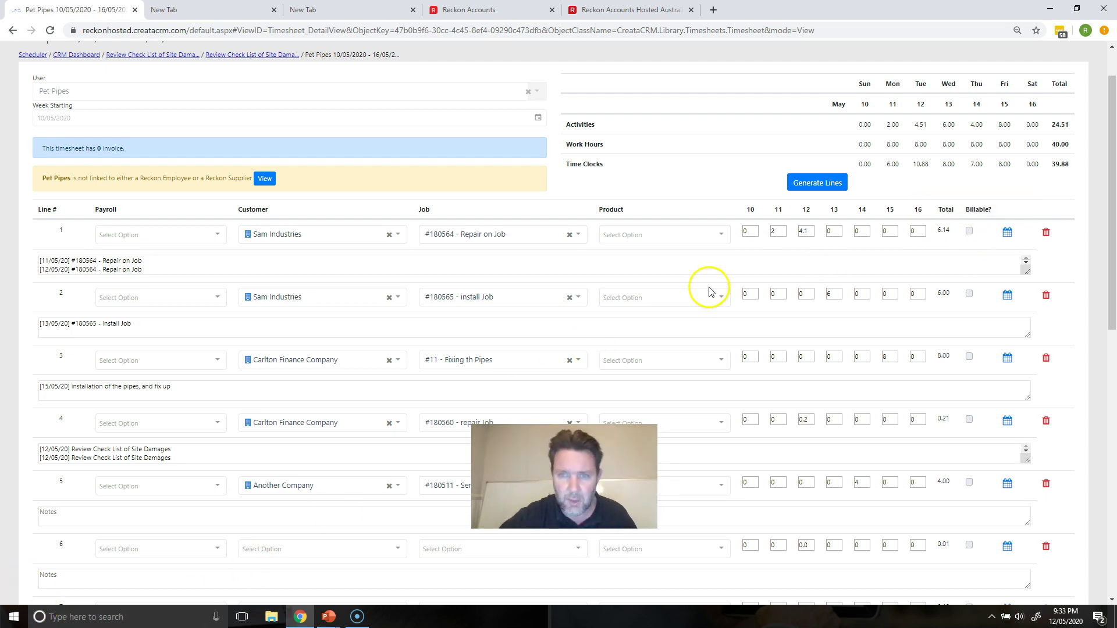
{"action": "left_click", "coordinate": [685, 235]}
{"action": "left_click", "coordinate": [684, 236]}
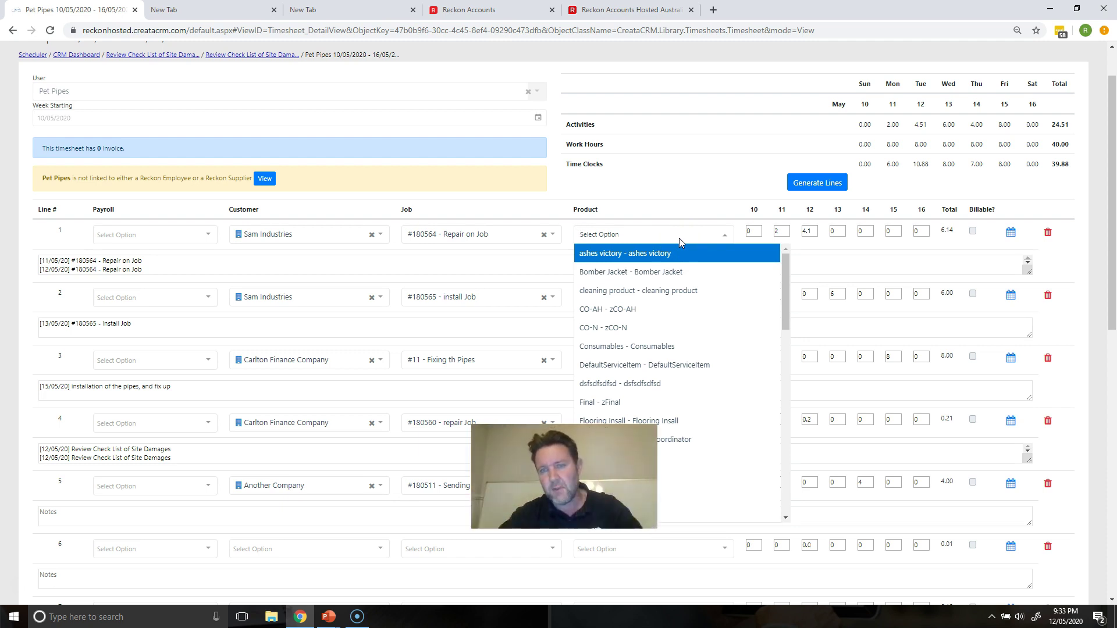
{"action": "left_click_drag", "start_coordinate": [780, 325], "coordinate": [767, 455]}
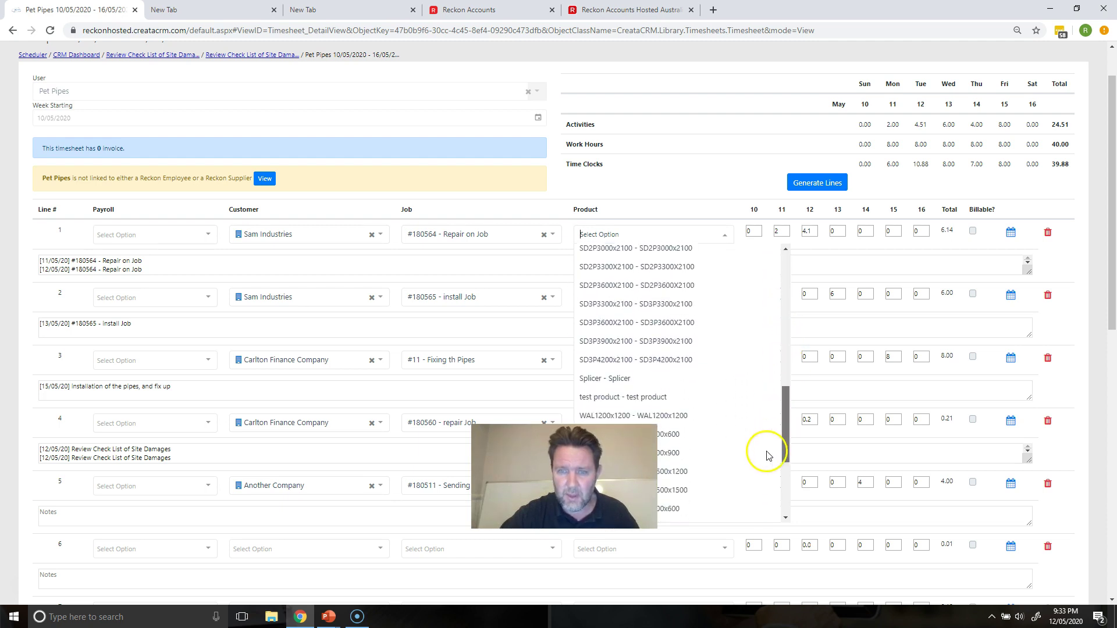
{"action": "left_click", "coordinate": [729, 386]}
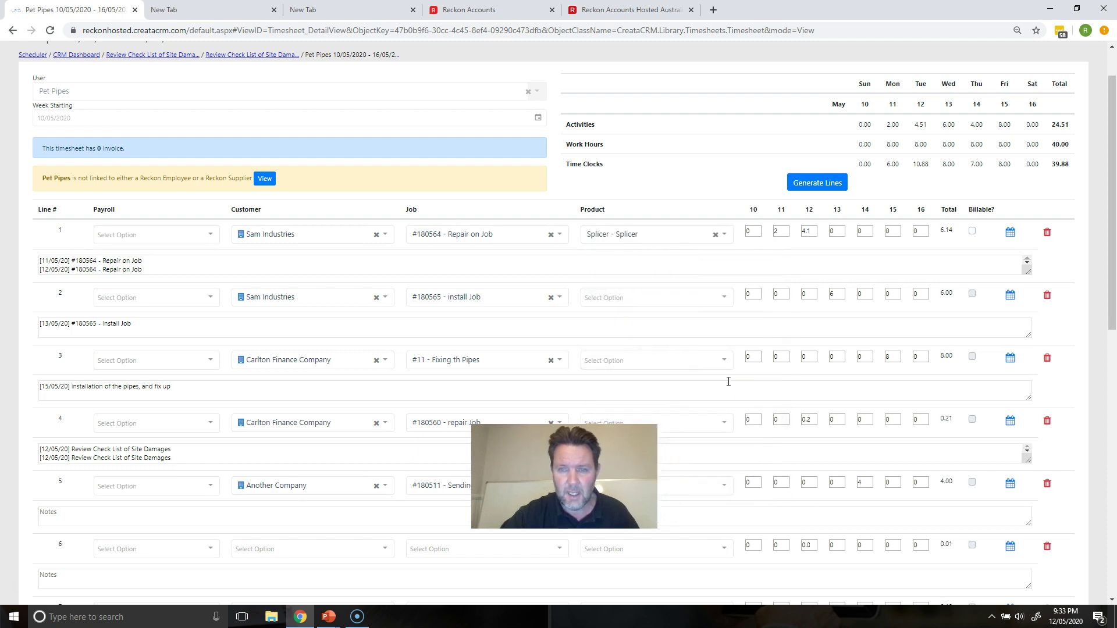
Set line 2's product to Install Aluminium to Carpent and mark lines 1 and 2 billable
{"action": "left_click", "coordinate": [632, 301]}
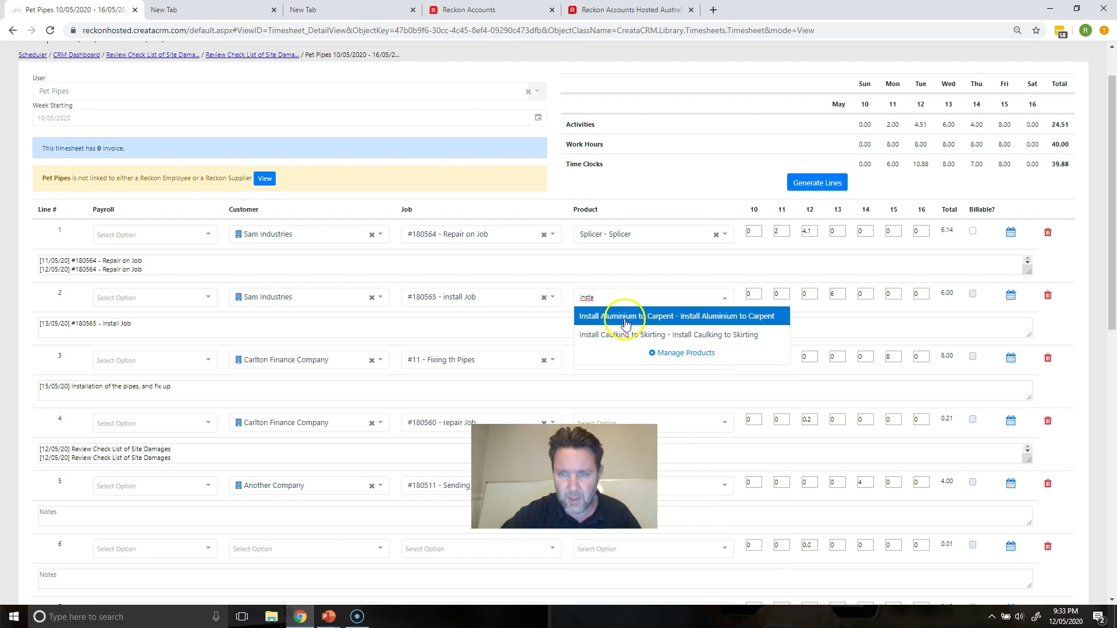
{"action": "left_click", "coordinate": [624, 317]}
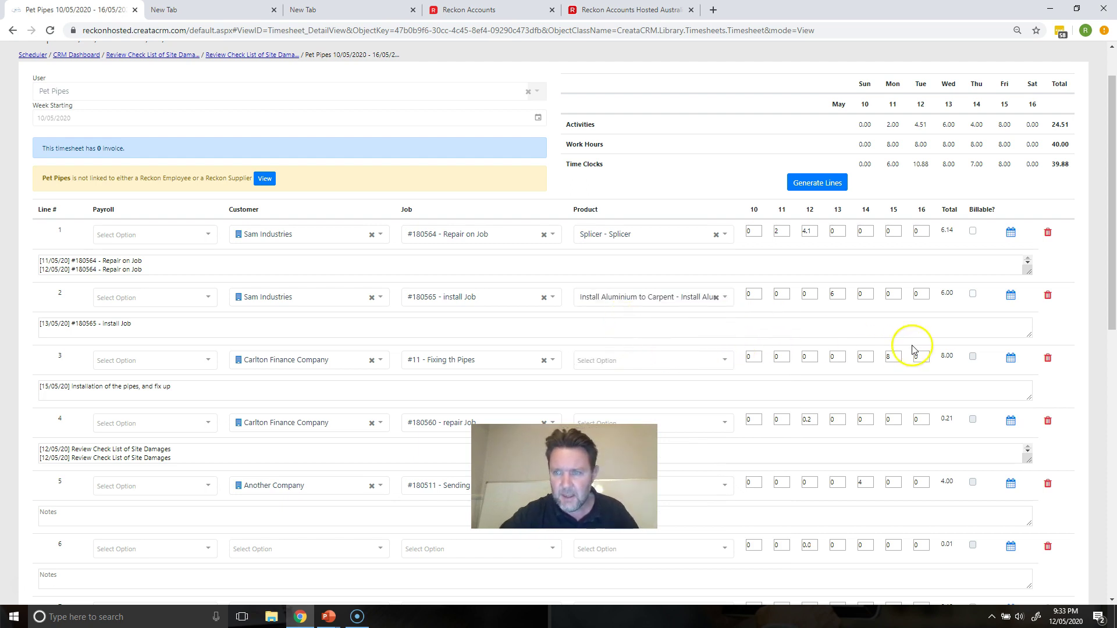
{"action": "left_click", "coordinate": [973, 294]}
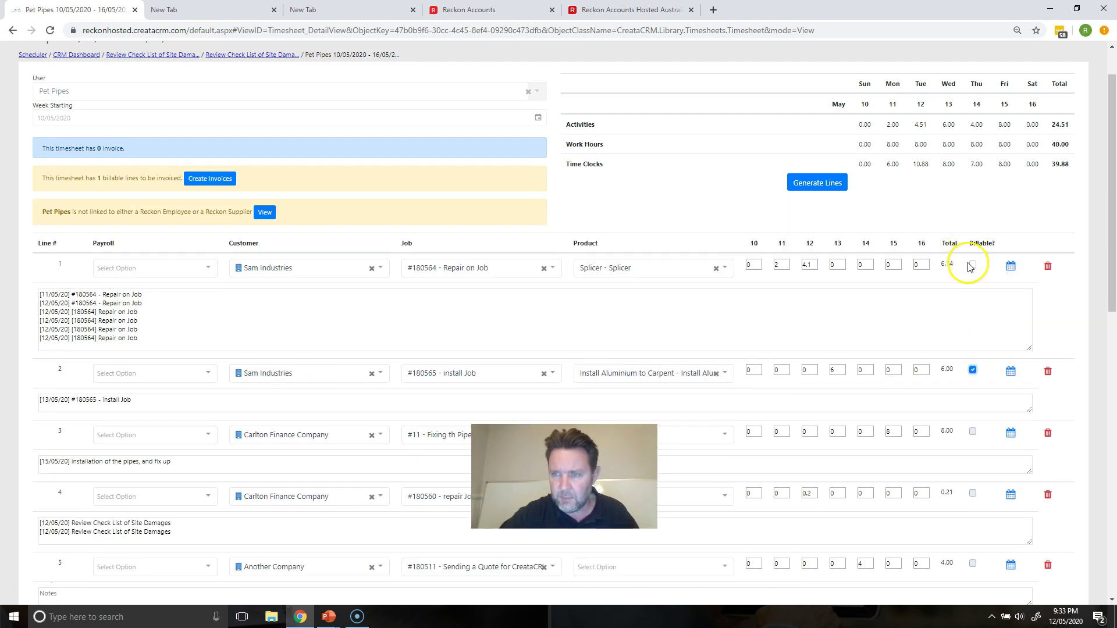
{"action": "left_click", "coordinate": [972, 265]}
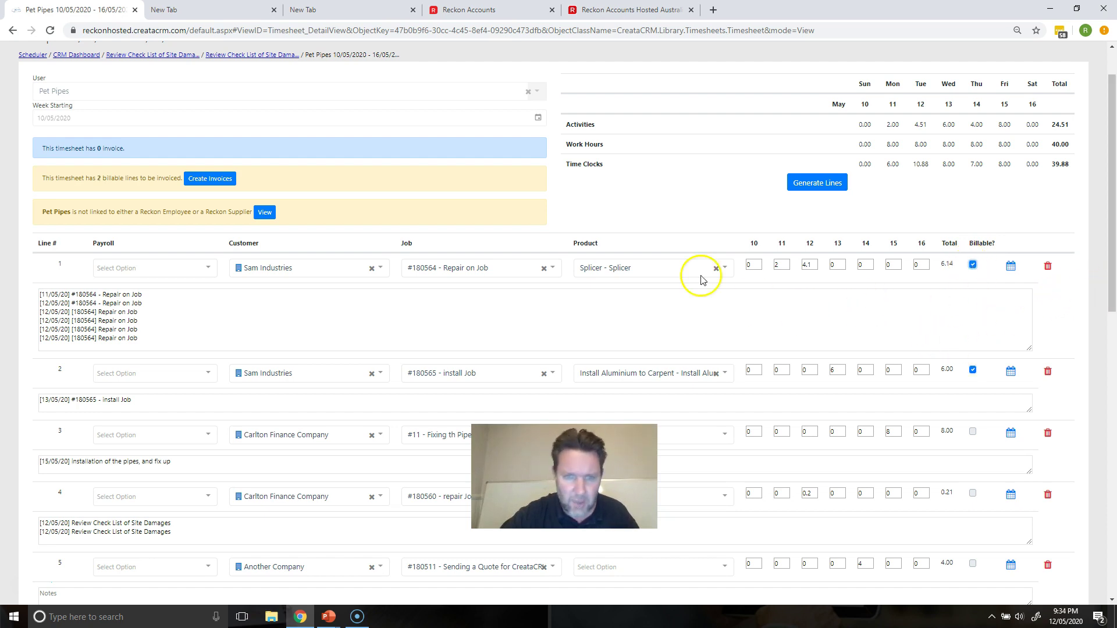
{"action": "left_click", "coordinate": [217, 334]}
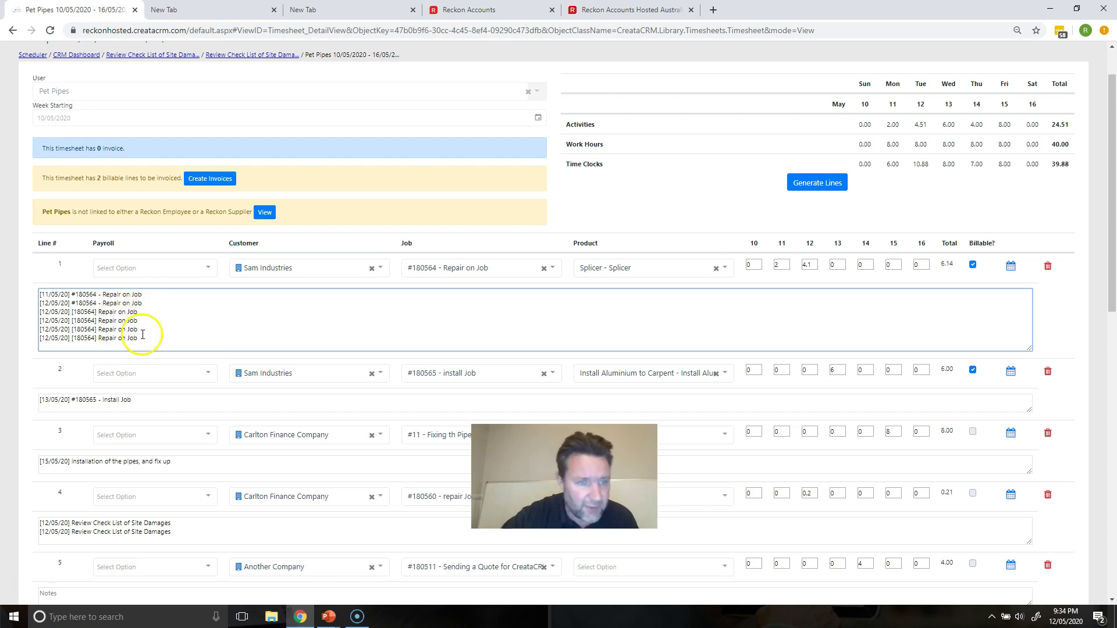
Delete the duplicate note entries from lines 1 and 4
{"action": "left_click_drag", "start_coordinate": [146, 340], "coordinate": [39, 303]}
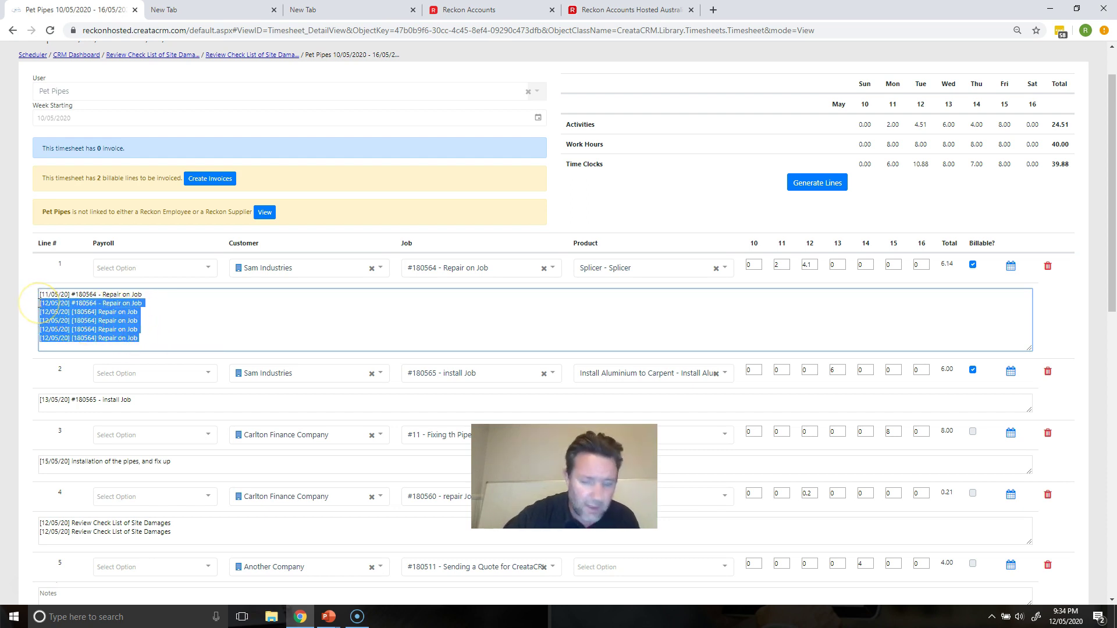
{"action": "key", "text": "BackSpace"}
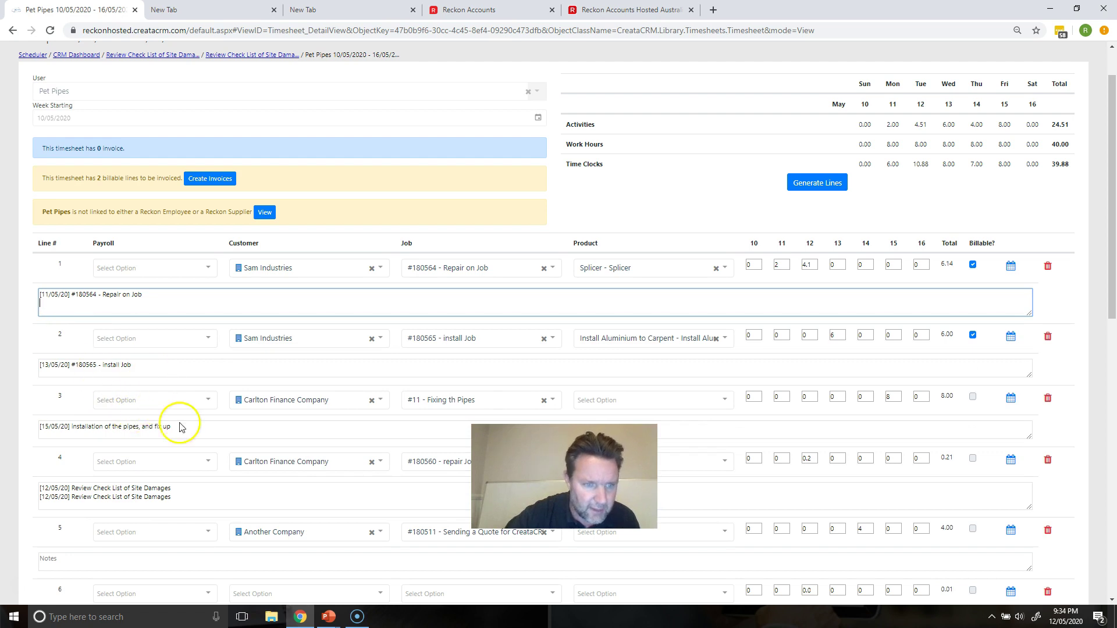
{"action": "left_click", "coordinate": [170, 498]}
{"action": "triple_click", "coordinate": [50, 507]}
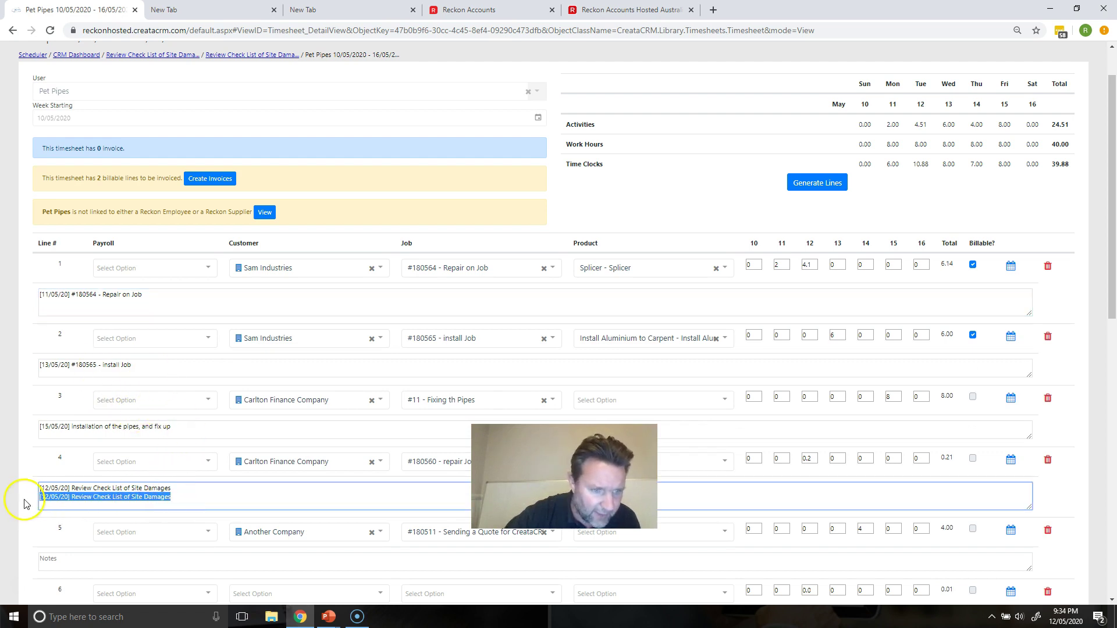
{"action": "key", "text": "BackSpace"}
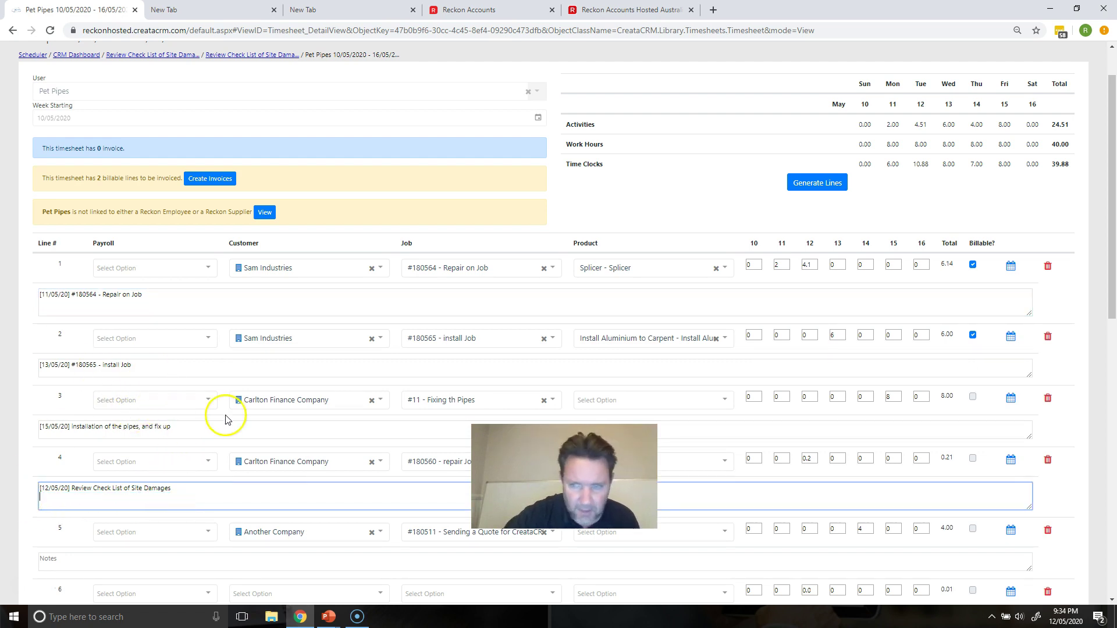
Set line 3's product to ashes victory and mark it billable
{"action": "left_click", "coordinate": [972, 398]}
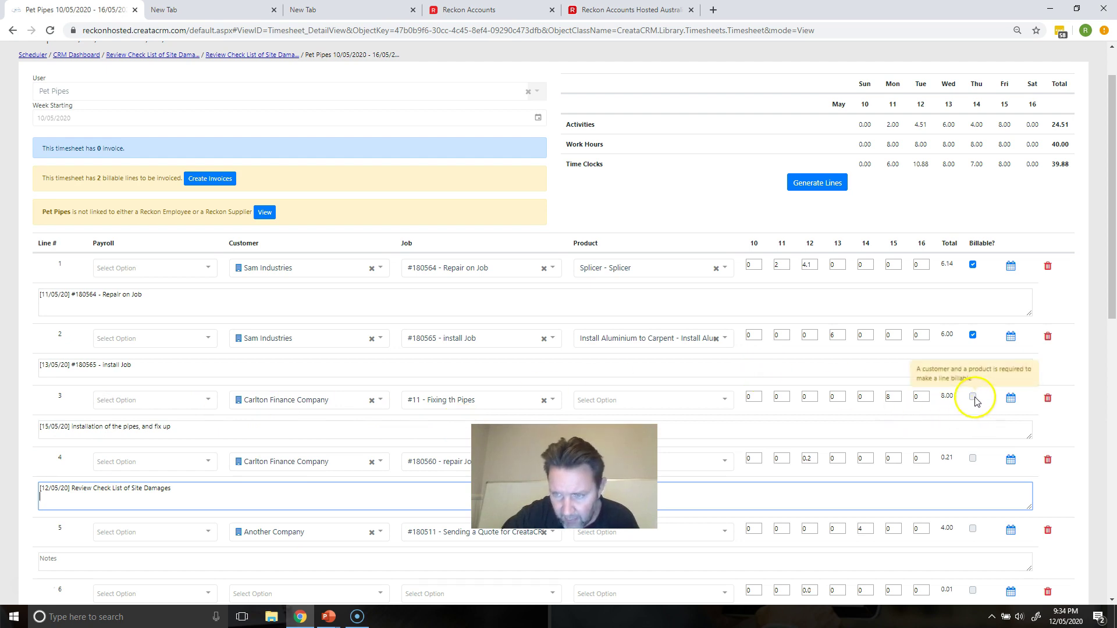
{"action": "left_click", "coordinate": [649, 398]}
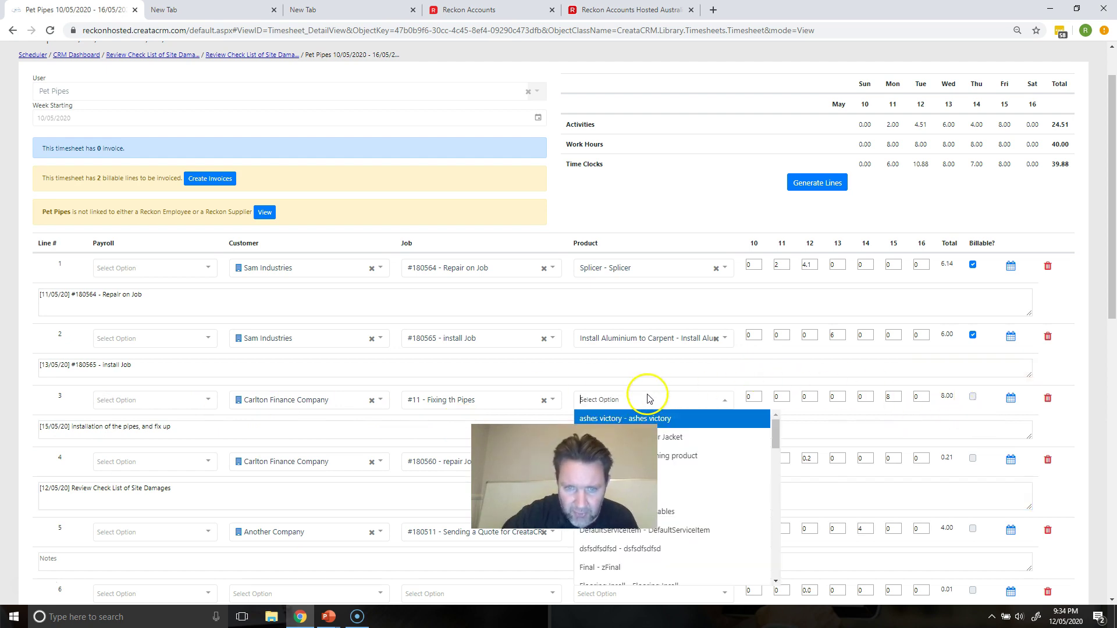
{"action": "left_click", "coordinate": [673, 423]}
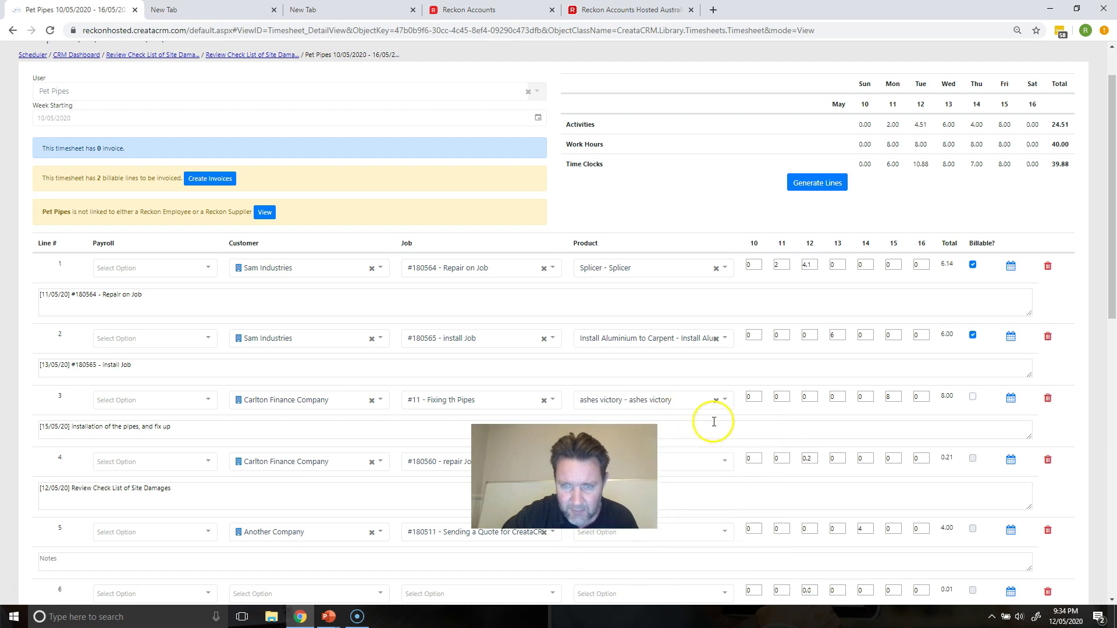
{"action": "left_click_drag", "start_coordinate": [1113, 307], "coordinate": [1113, 391]}
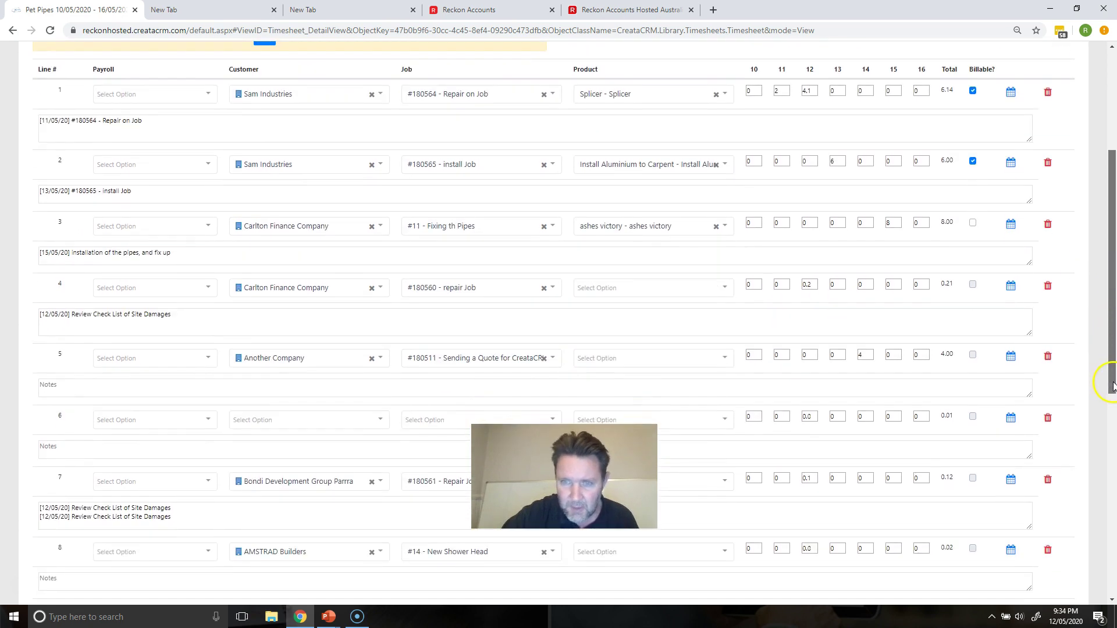
{"action": "left_click", "coordinate": [973, 225]}
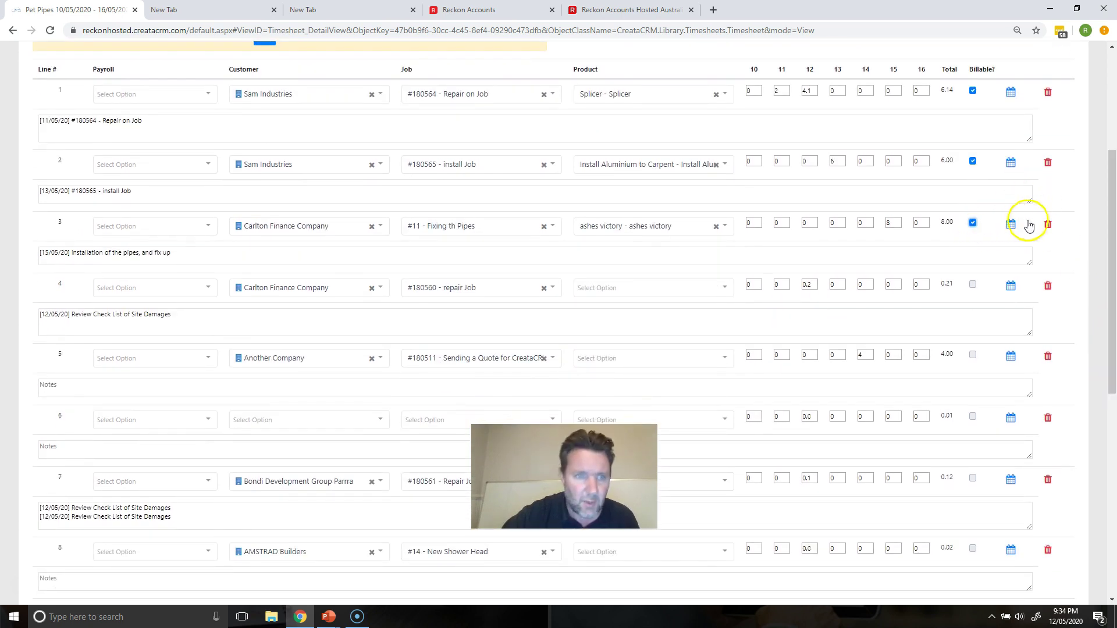
{"action": "left_click_drag", "start_coordinate": [1109, 229], "coordinate": [1112, 179]}
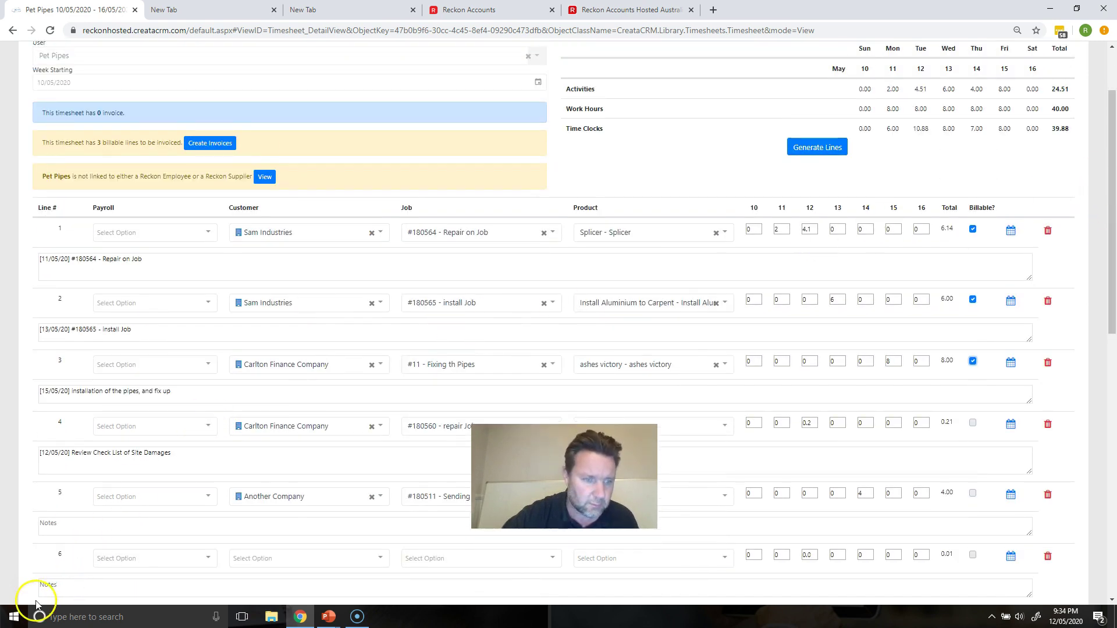
{"action": "left_click", "coordinate": [22, 585]}
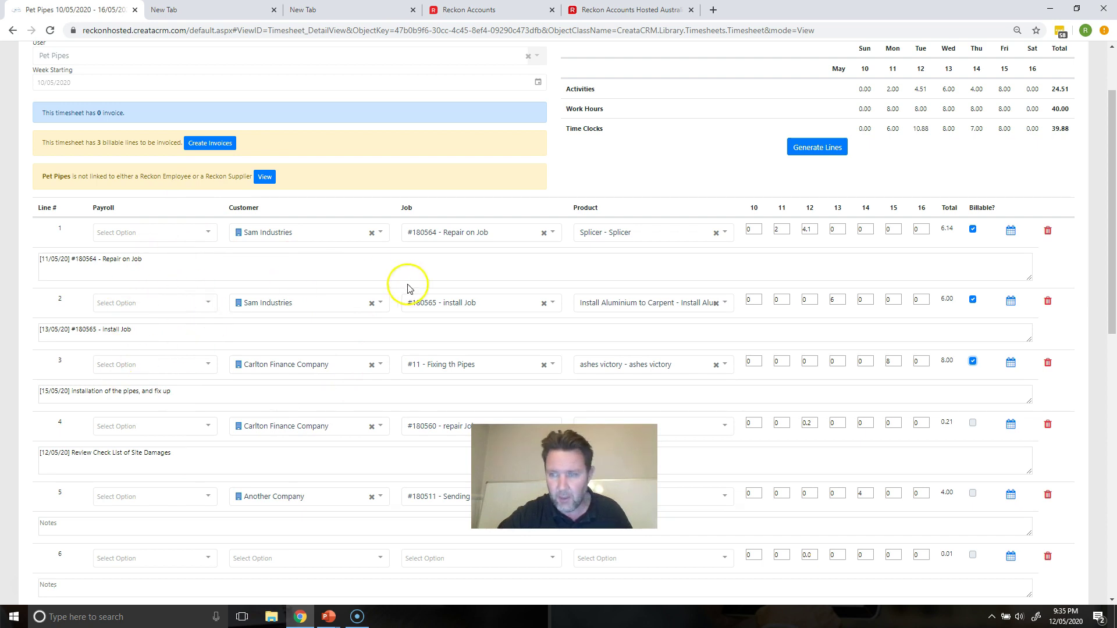
Delete the Carlton Finance, Another Company, empty, Bondi Development and AMSTRAD Builders lines
{"action": "left_click", "coordinate": [1048, 425]}
{"action": "left_click", "coordinate": [1048, 426]}
{"action": "left_click", "coordinate": [1048, 427]}
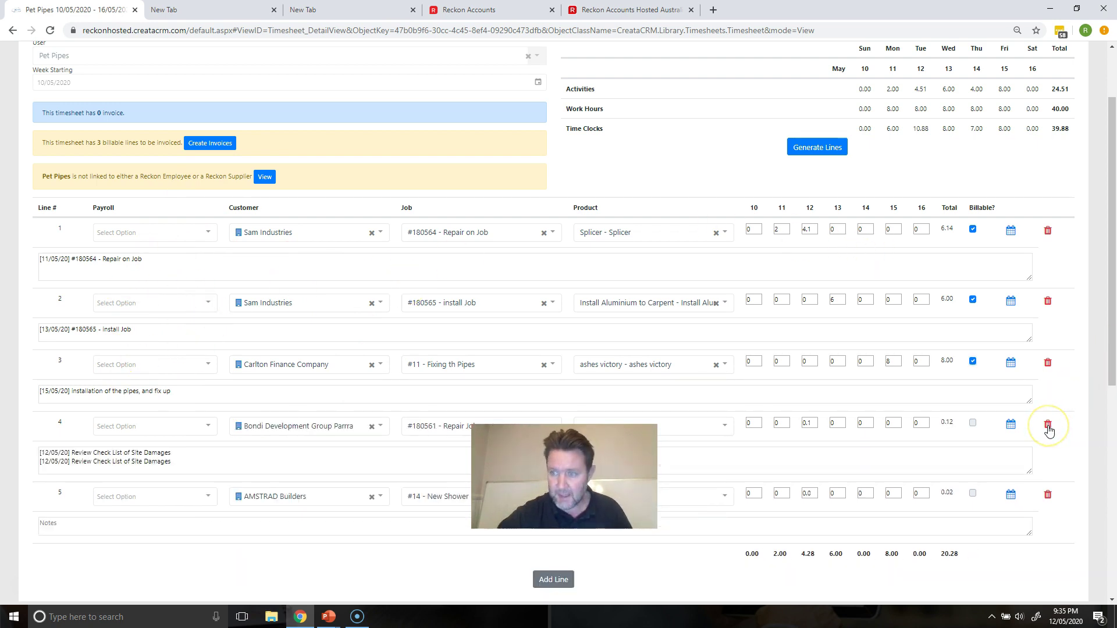
{"action": "left_click", "coordinate": [1048, 427]}
{"action": "left_click", "coordinate": [1048, 426]}
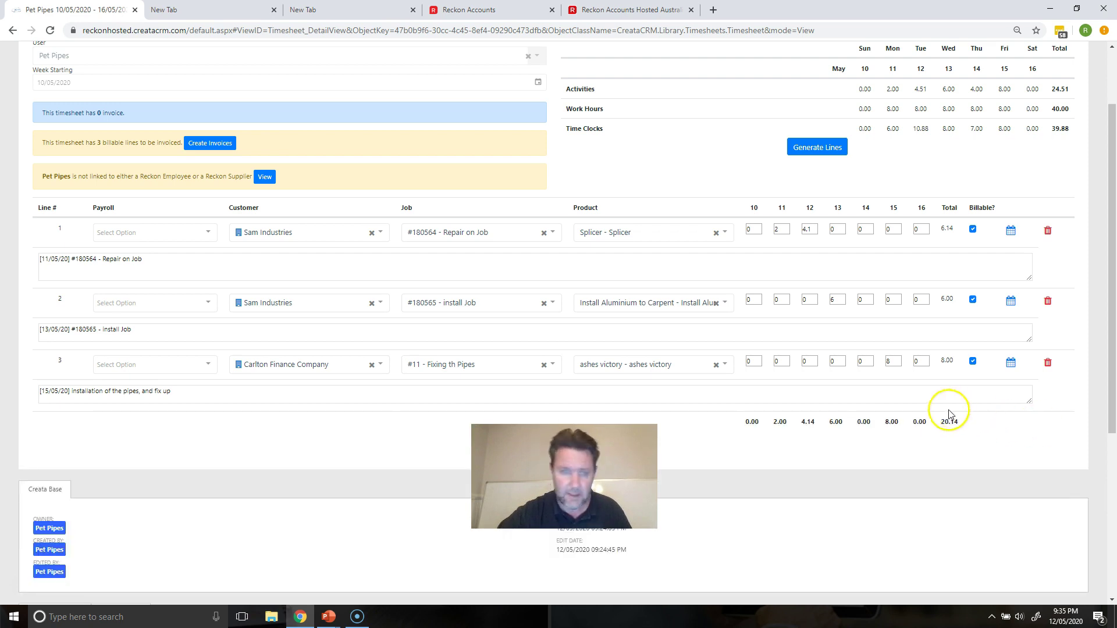
{"action": "left_click_drag", "start_coordinate": [1112, 308], "coordinate": [1088, 154]}
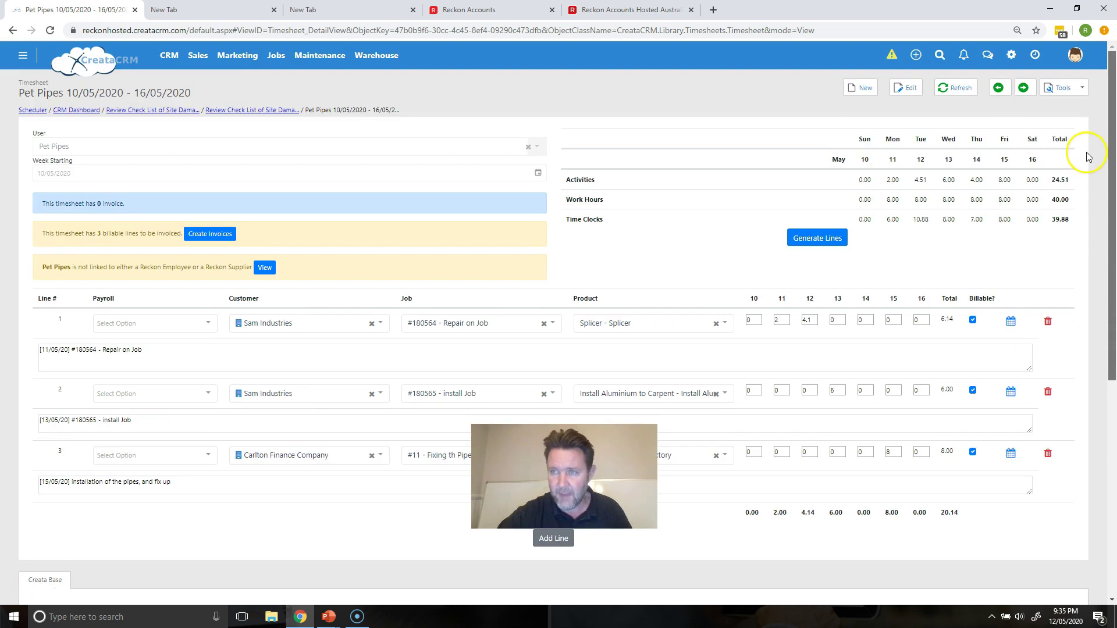
Generate draft invoices 1047 and 1048 from the three billable Pet Pipes timesheet lines
{"action": "left_click", "coordinate": [208, 235]}
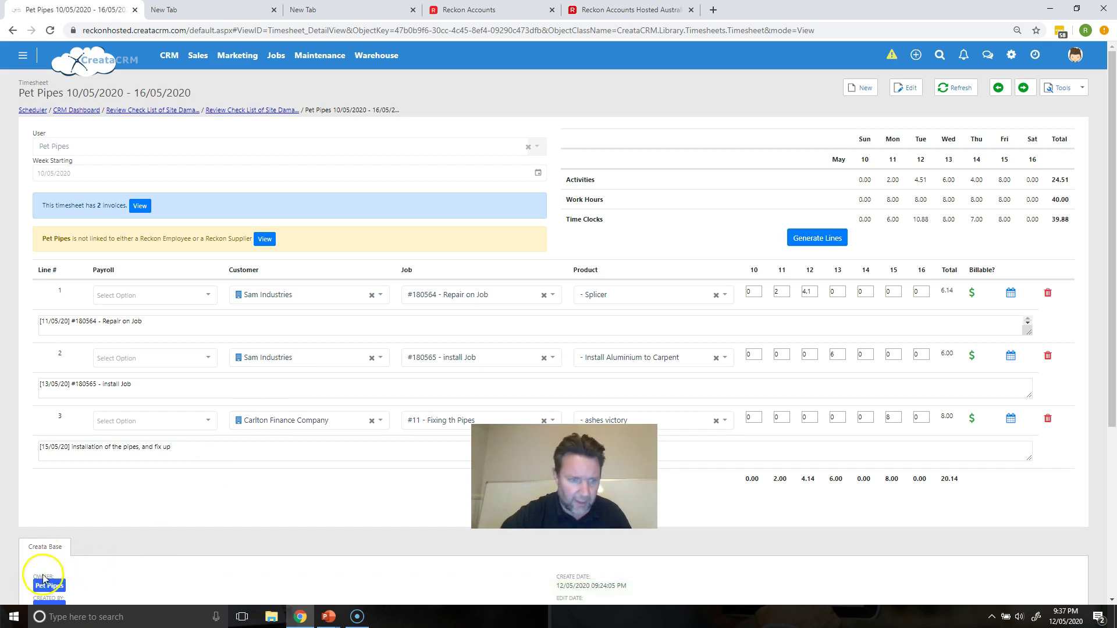
{"action": "left_click", "coordinate": [20, 585]}
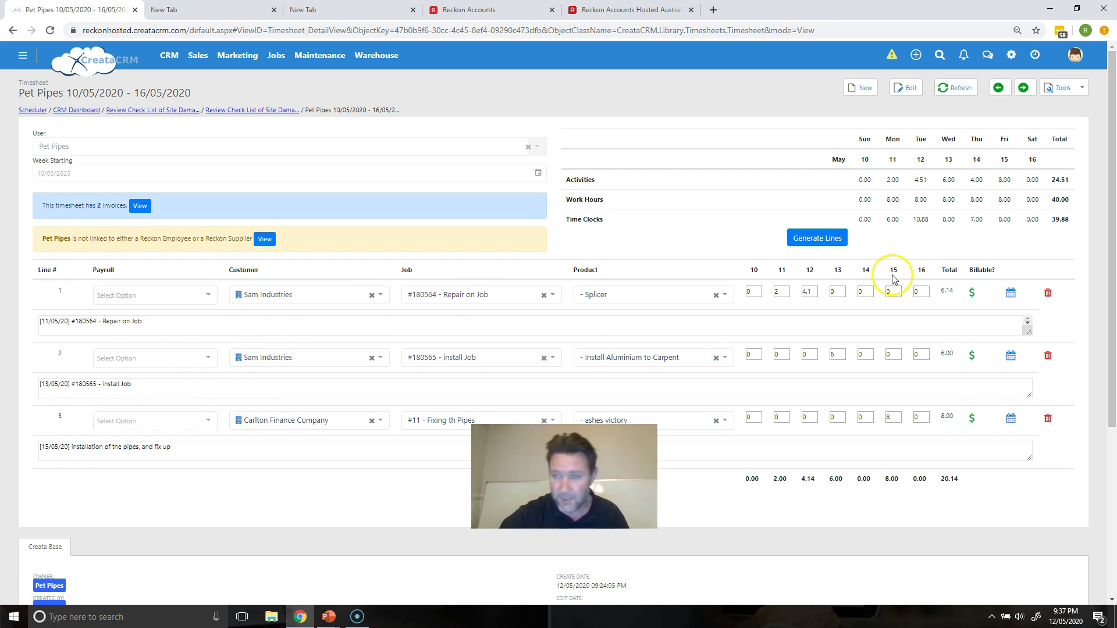
{"action": "mouse_move", "coordinate": [972, 292]}
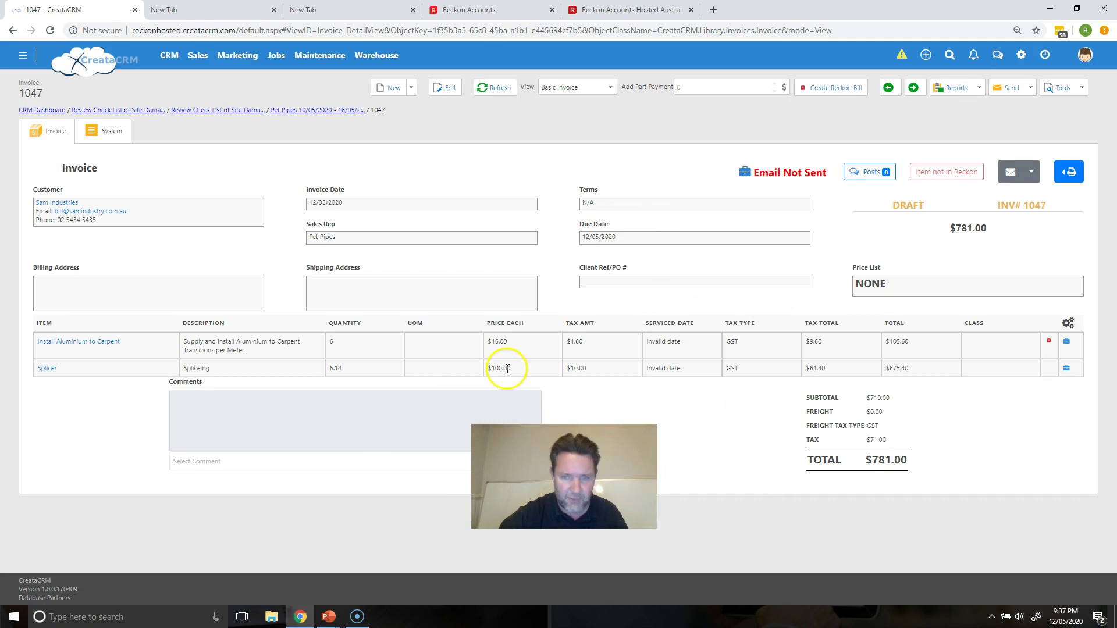
{"action": "mouse_move", "coordinate": [946, 178]}
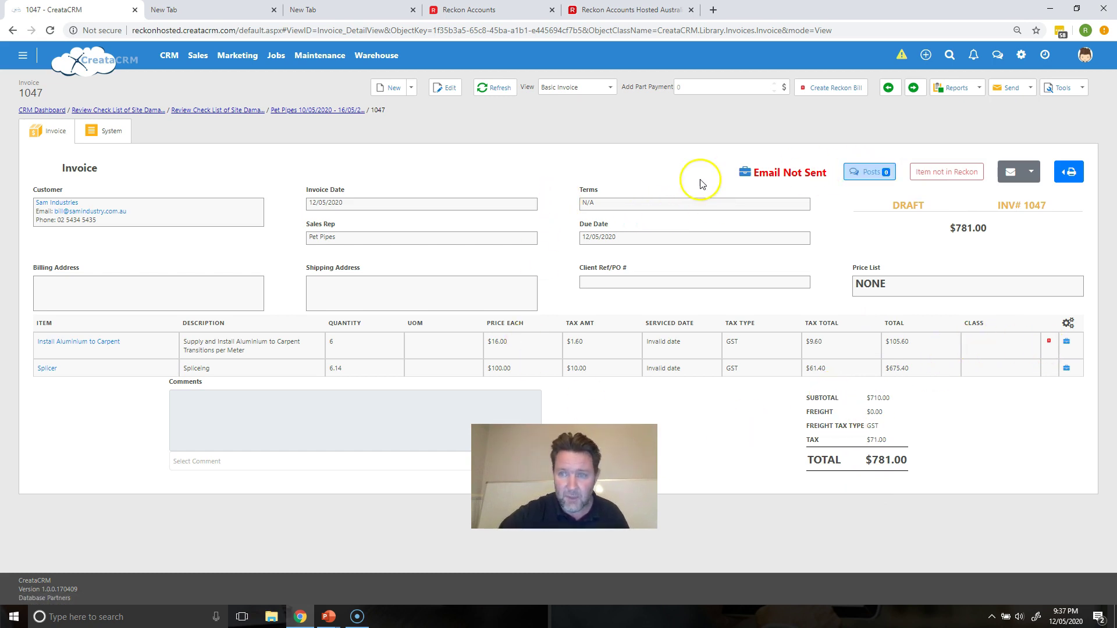
{"action": "left_click", "coordinate": [294, 110]}
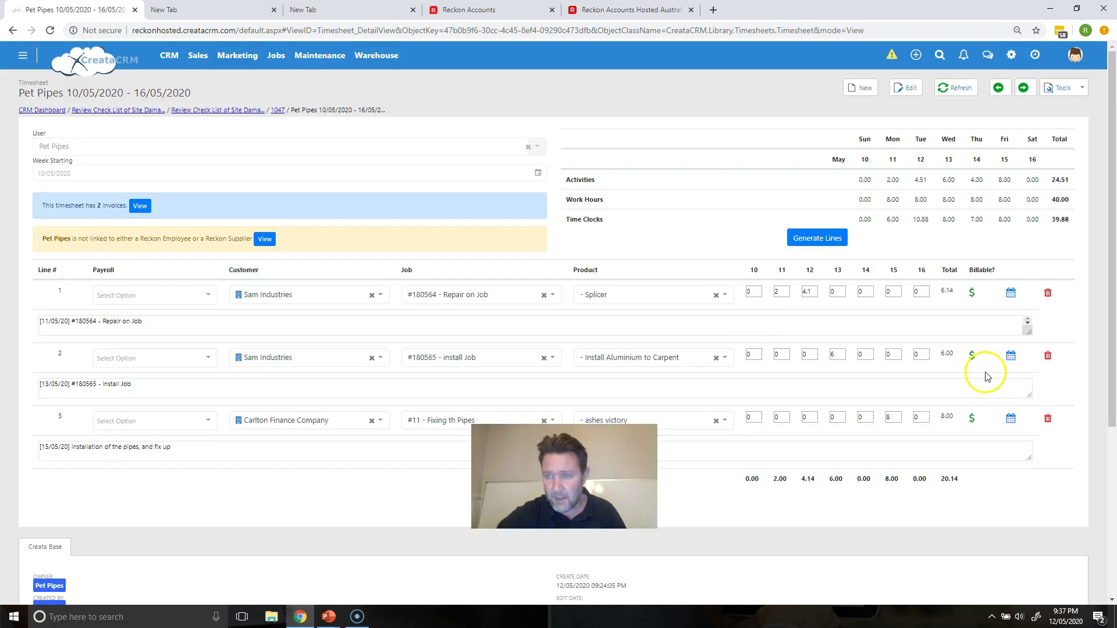
{"action": "mouse_move", "coordinate": [972, 427]}
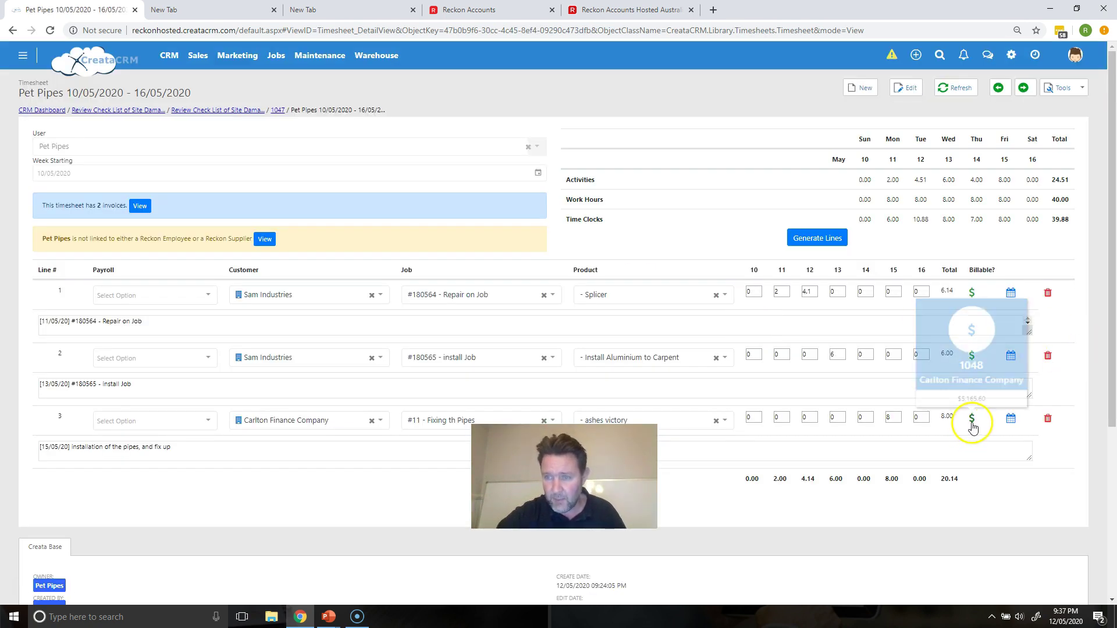
{"action": "left_click", "coordinate": [970, 364]}
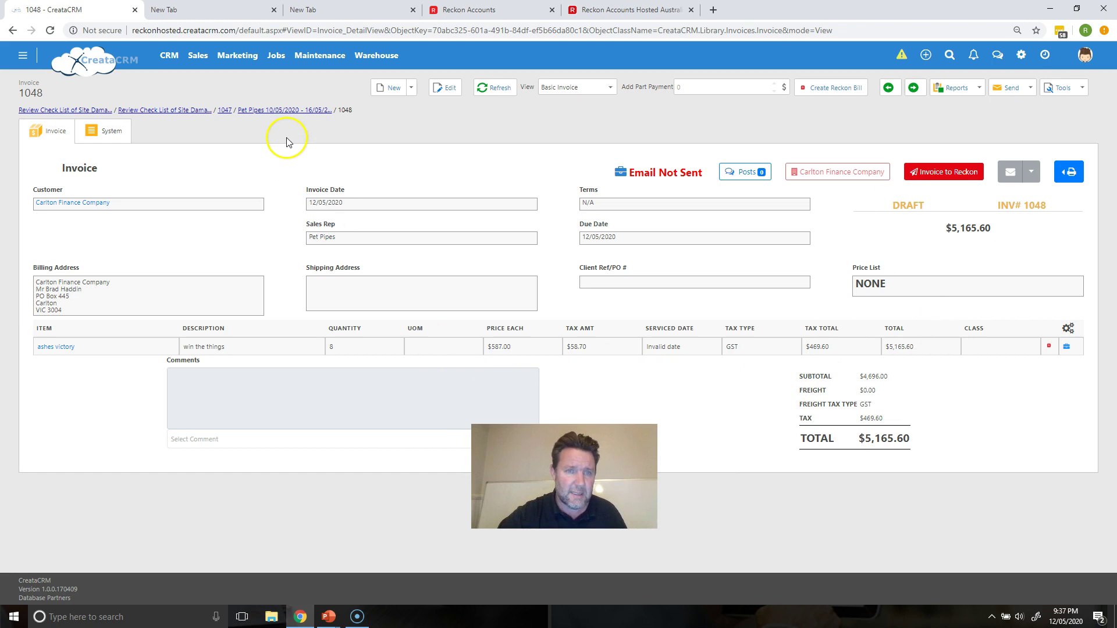
{"action": "left_click", "coordinate": [284, 110]}
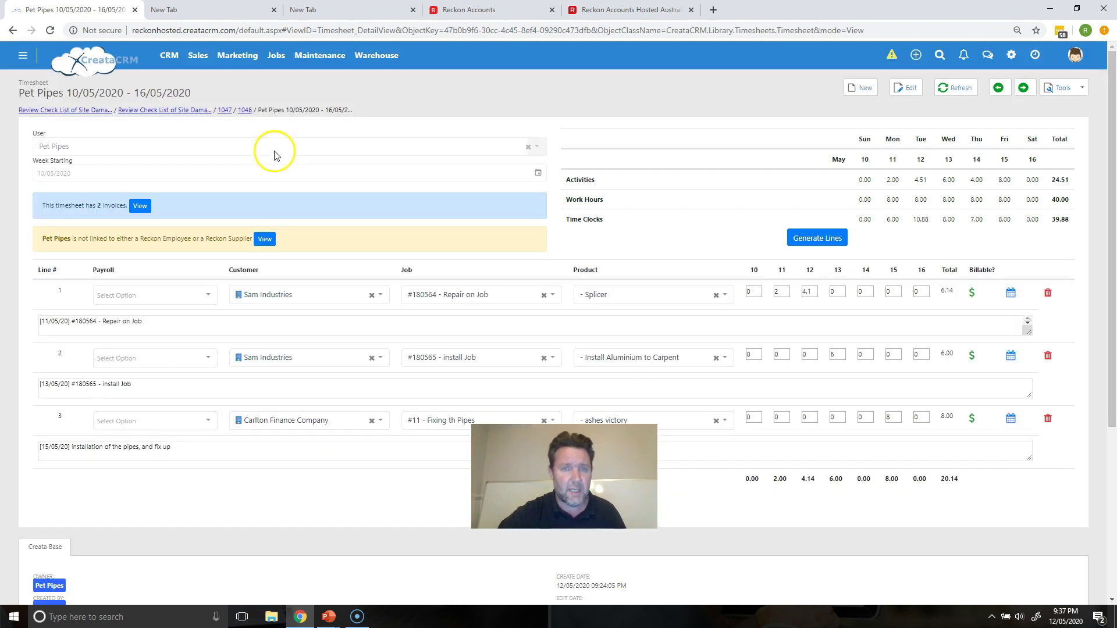